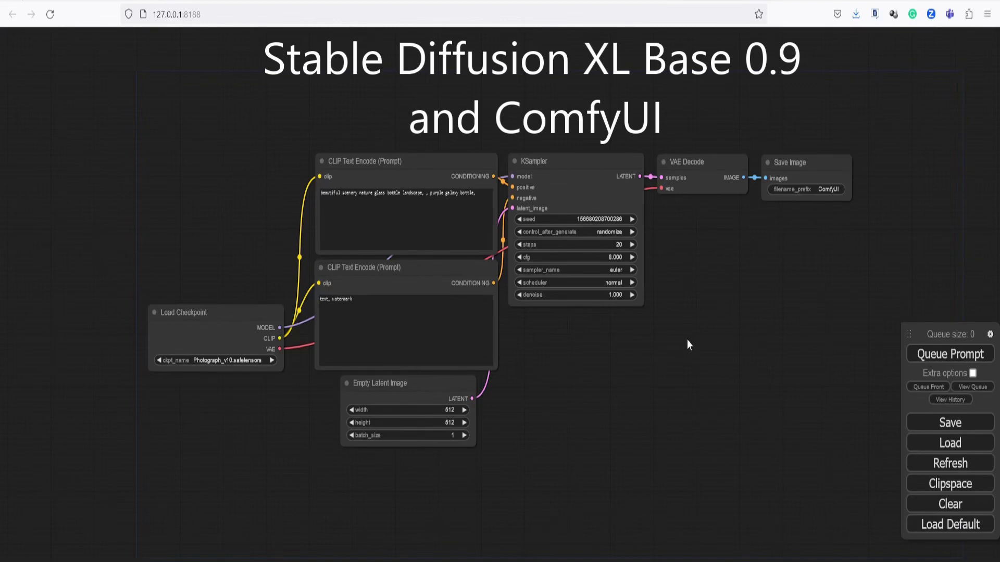
# Add a Load Checkpoint node from the loaders category and place it at the top left
pyautogui.moveTo(232, 404); pyautogui.dragTo(295, 431)
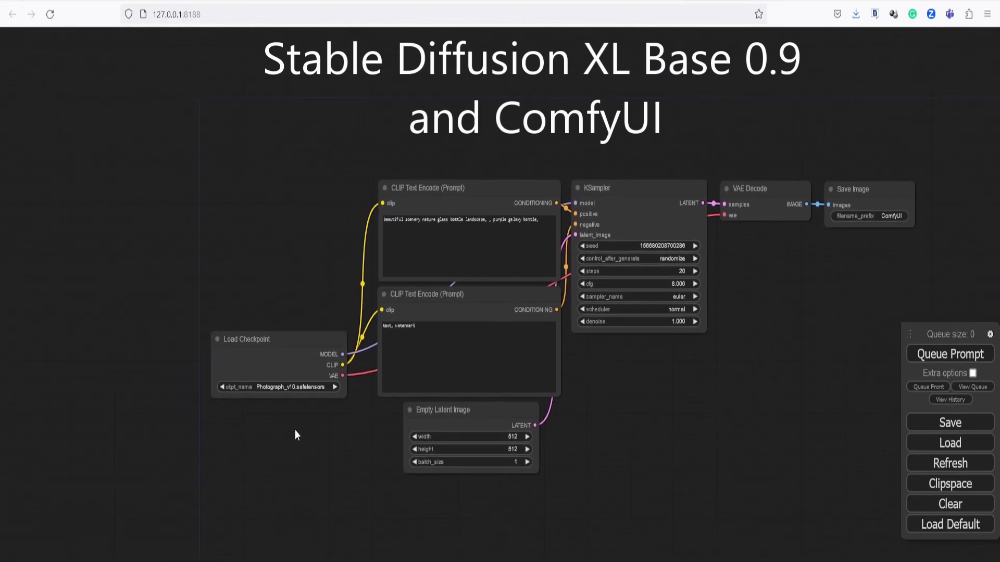
pyautogui.rightClick(176, 199)
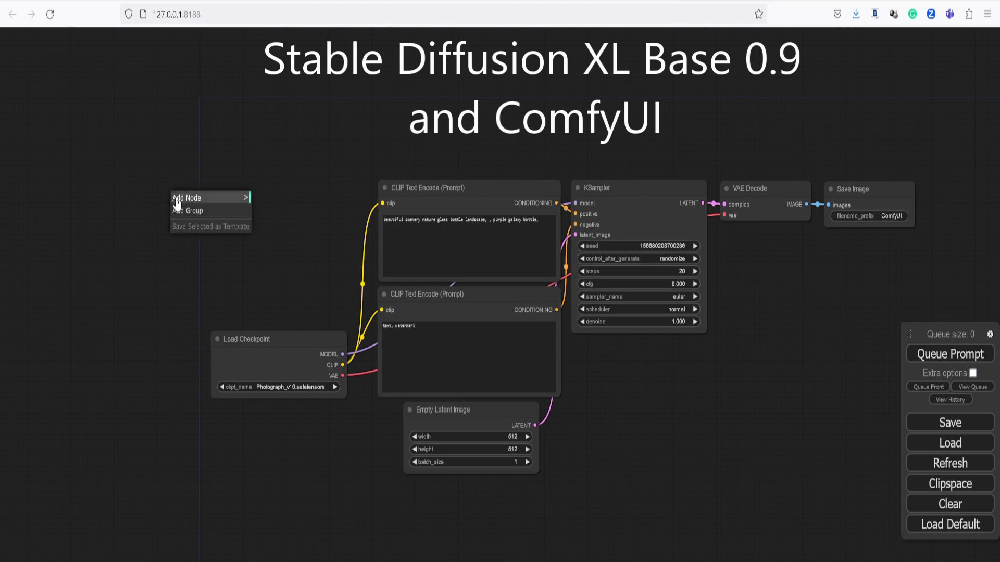
pyautogui.click(177, 201)
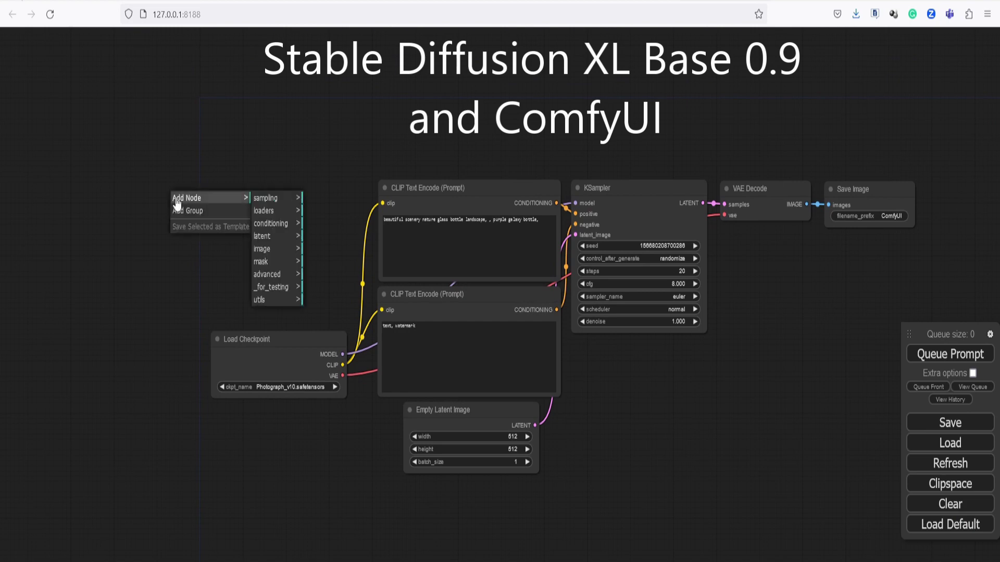
pyautogui.click(265, 210)
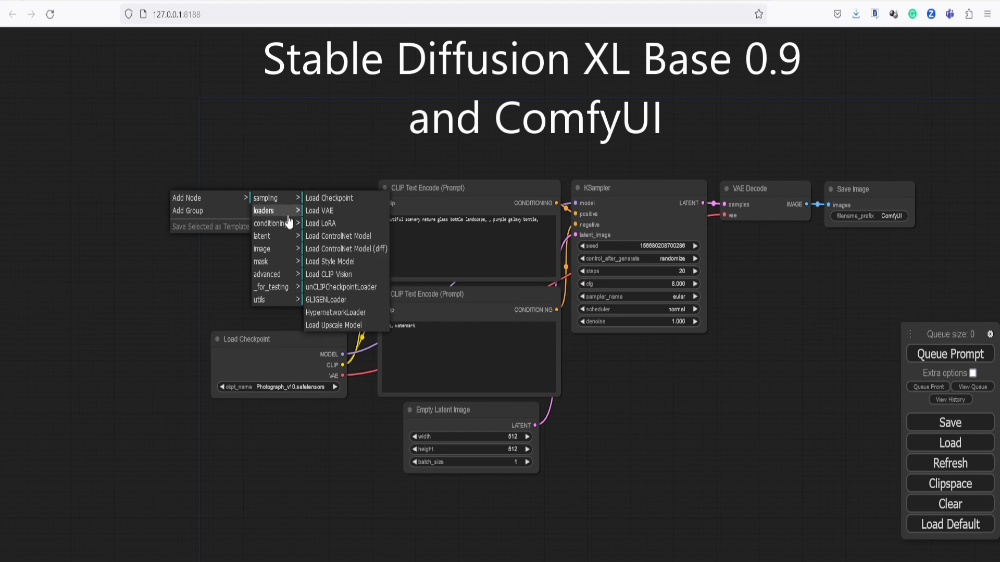
pyautogui.click(318, 203)
pyautogui.moveTo(272, 189); pyautogui.dragTo(127, 107)
# Add a second Load Checkpoint node from the loaders category
pyautogui.rightClick(150, 211)
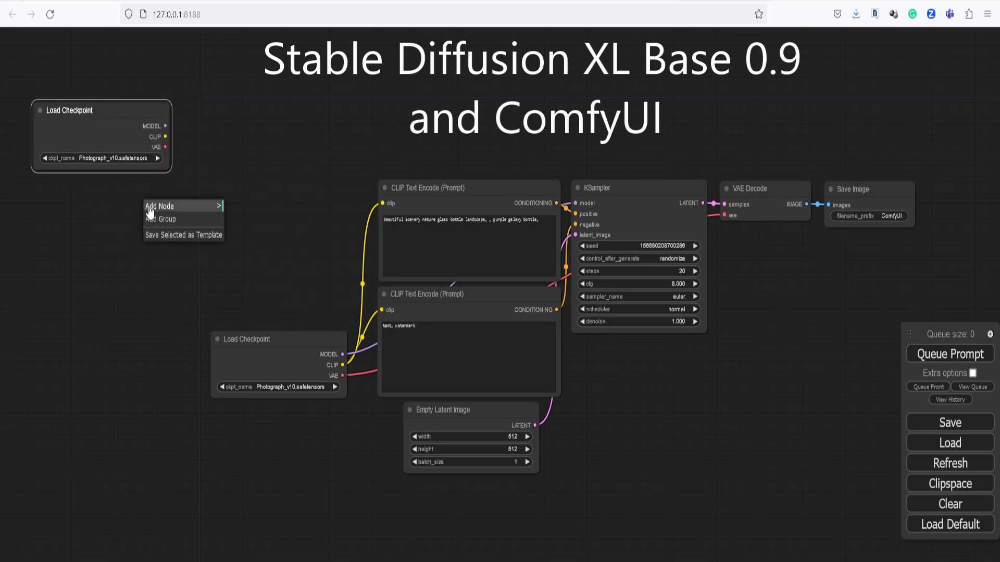
pyautogui.click(151, 207)
pyautogui.click(239, 207)
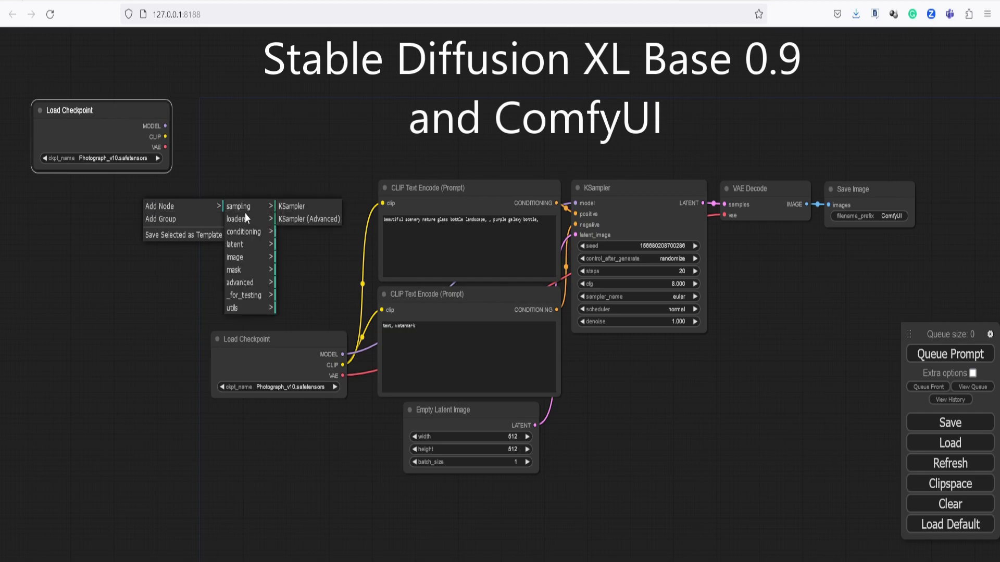
pyautogui.click(246, 218)
pyautogui.click(302, 208)
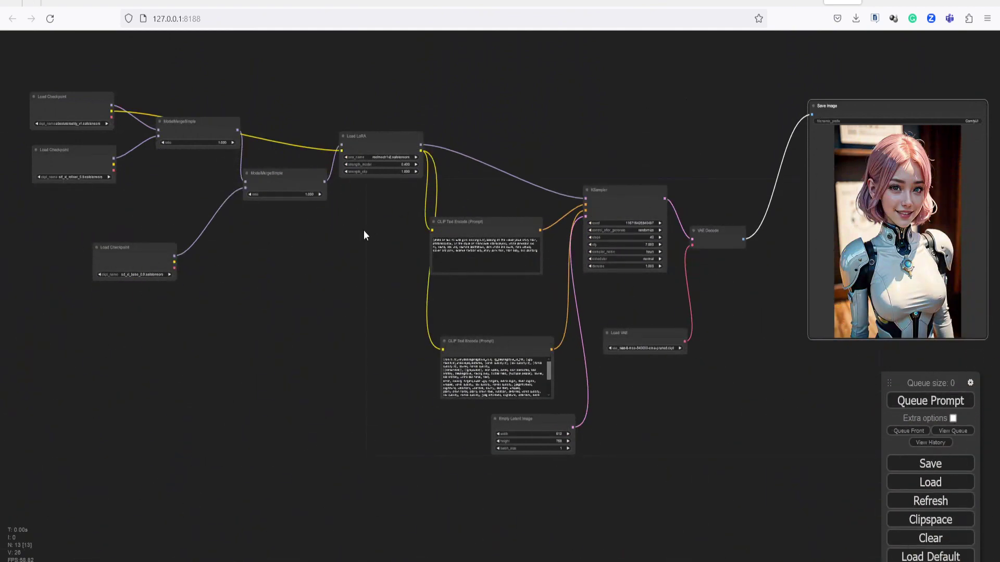
# Shift the upper and lower CLIP Text Encode nodes slightly to the right
pyautogui.scroll(-2, 351, 236)
pyautogui.scroll(2, 413, 318)
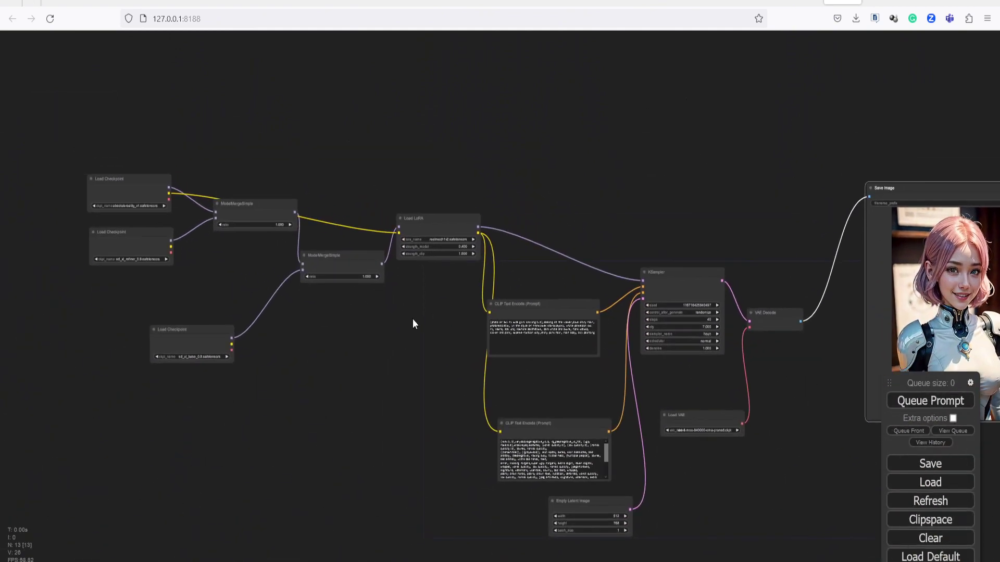
pyautogui.scroll(2, 354, 262)
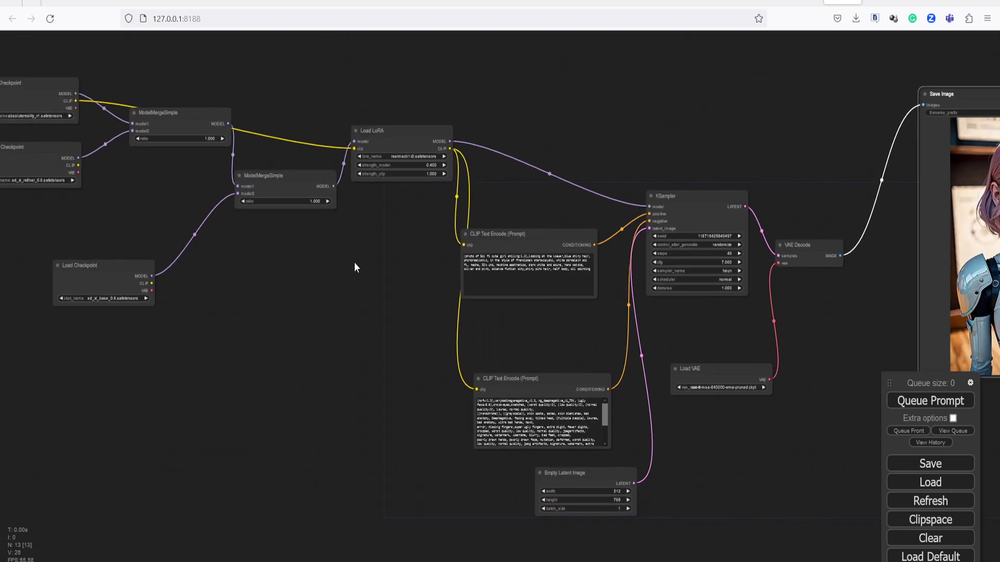
pyautogui.moveTo(354, 261); pyautogui.dragTo(451, 316)
pyautogui.scroll(3, 270, 256)
pyautogui.scroll(-3, 361, 286)
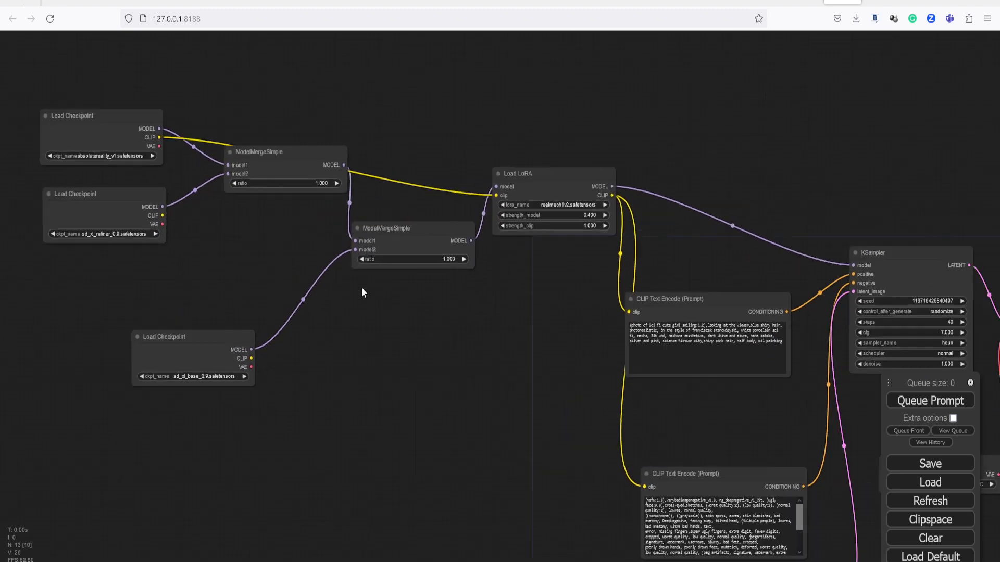
pyautogui.moveTo(453, 326); pyautogui.dragTo(401, 259)
pyautogui.scroll(-2, 401, 258)
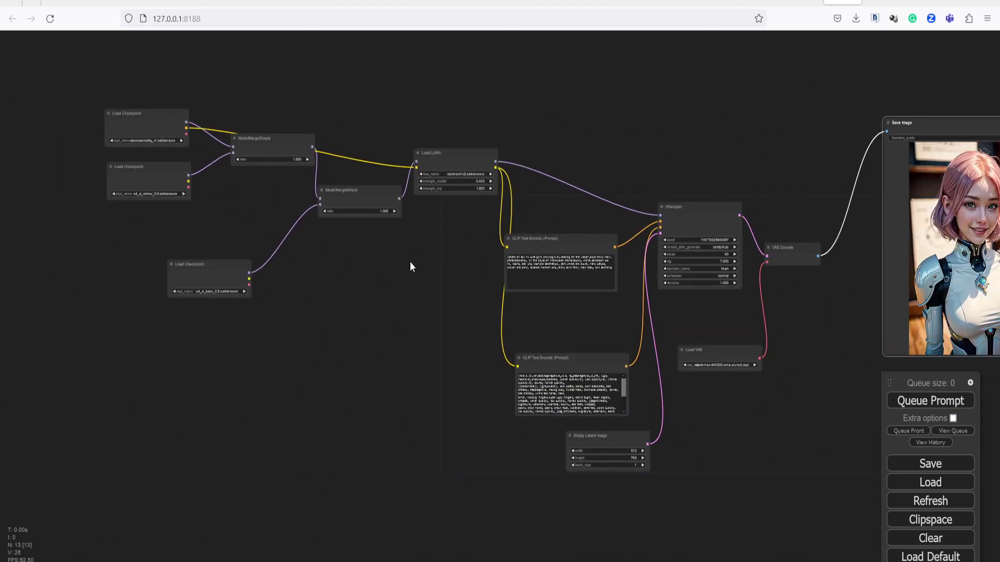
pyautogui.moveTo(525, 229); pyautogui.dragTo(546, 229)
pyautogui.scroll(5, 521, 341)
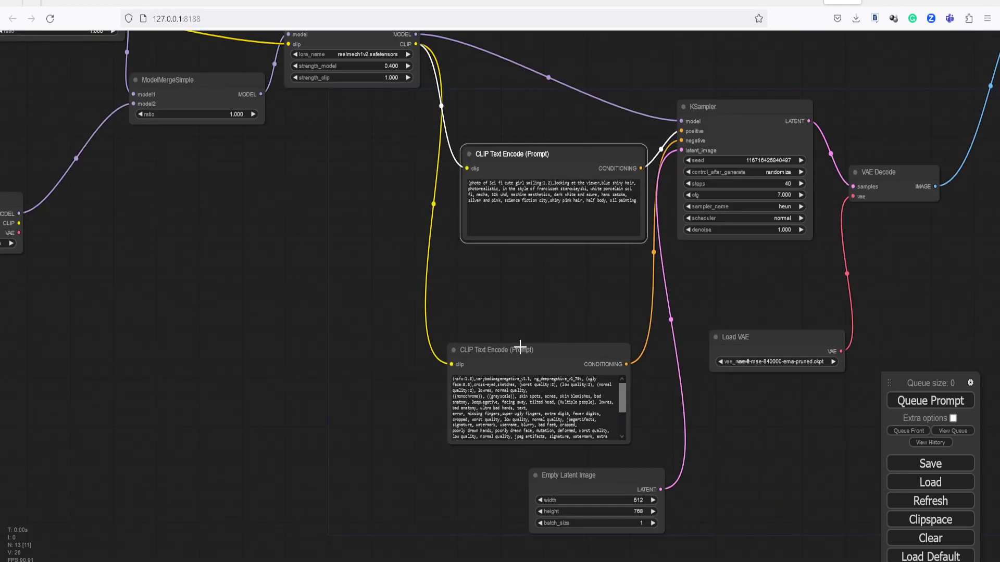
pyautogui.moveTo(518, 338); pyautogui.dragTo(532, 340)
# Reposition the top, middle and bottom Load Checkpoint nodes into a neater stack
pyautogui.moveTo(335, 308); pyautogui.dragTo(500, 417)
pyautogui.scroll(-4, 498, 411)
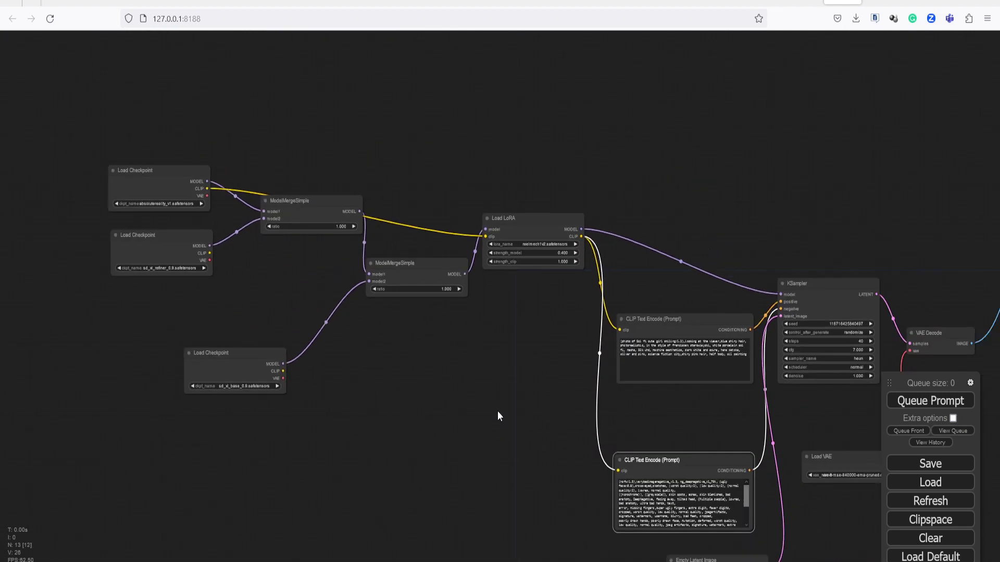
pyautogui.moveTo(427, 345); pyautogui.dragTo(369, 320)
pyautogui.scroll(-2, 364, 320)
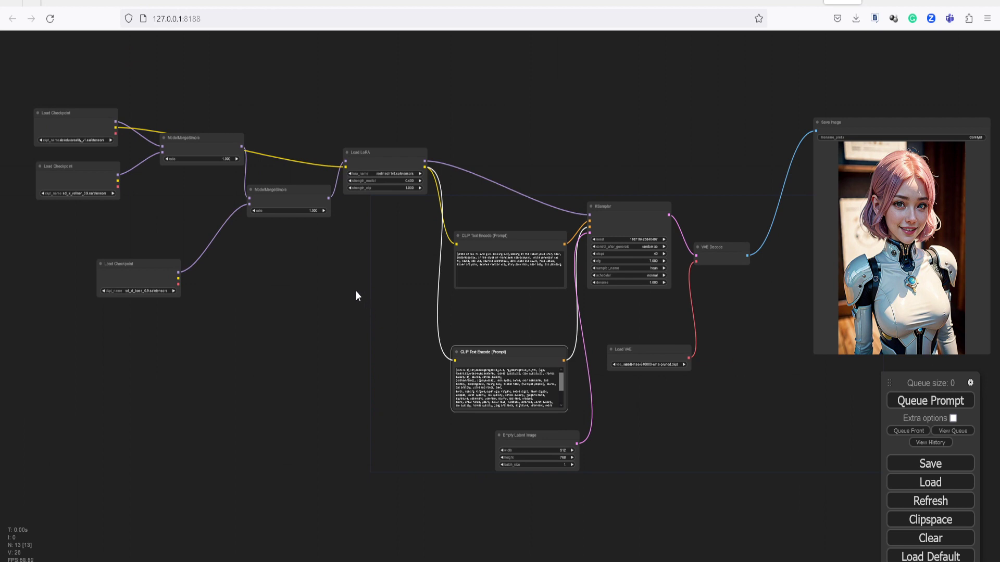
pyautogui.moveTo(356, 296); pyautogui.dragTo(180, 216)
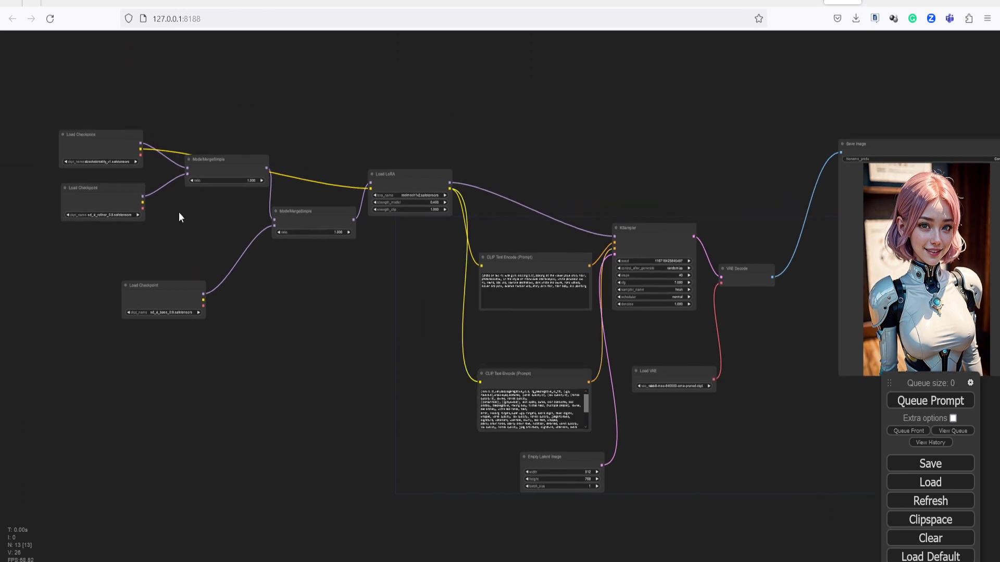
pyautogui.moveTo(96, 139); pyautogui.dragTo(104, 113)
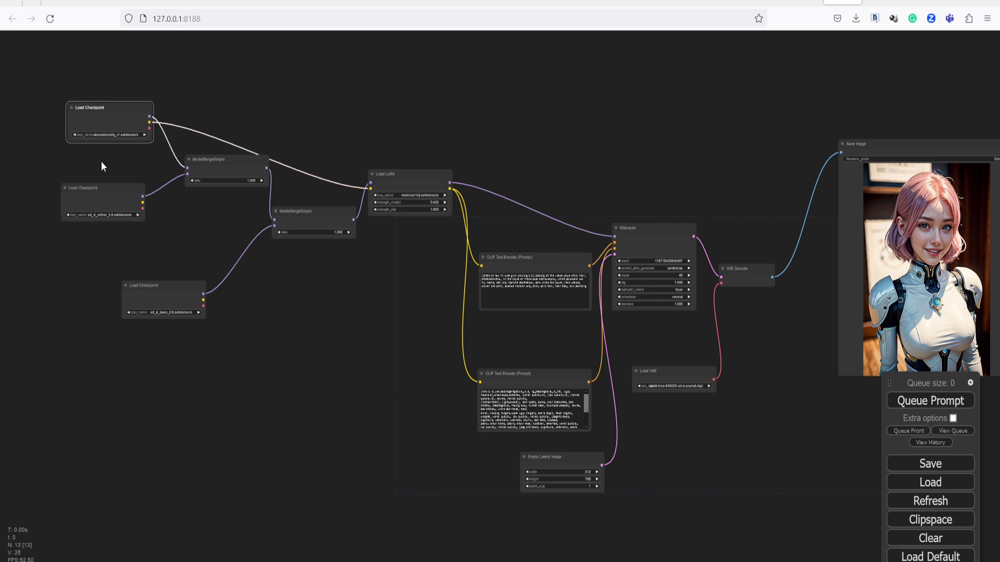
pyautogui.moveTo(99, 183); pyautogui.dragTo(98, 177)
pyautogui.moveTo(157, 285); pyautogui.dragTo(130, 294)
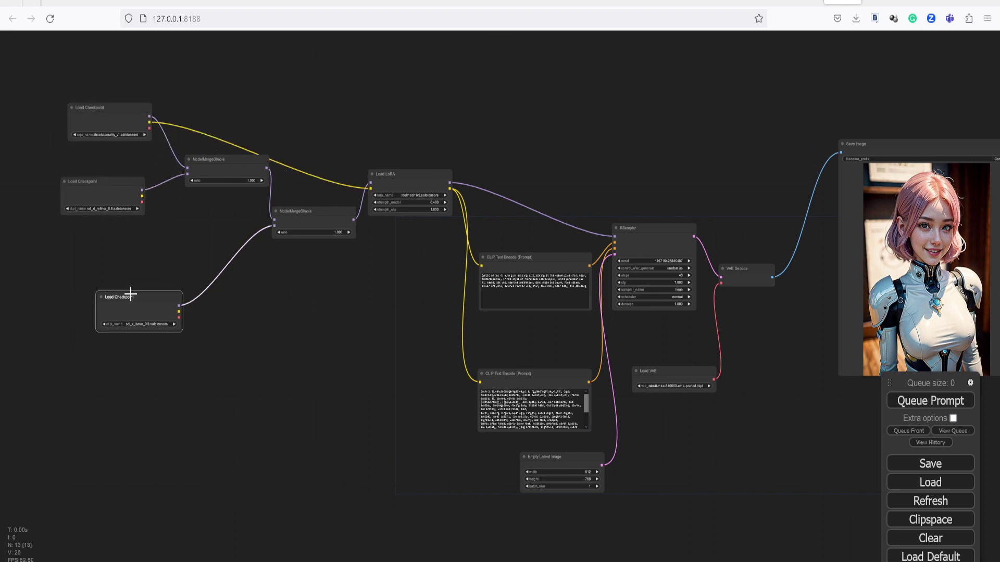
# Realign the second ModelMergeSimple, Load LoRA and Load VAE nodes, then view the Save Image portrait
pyautogui.scroll(6, 360, 316)
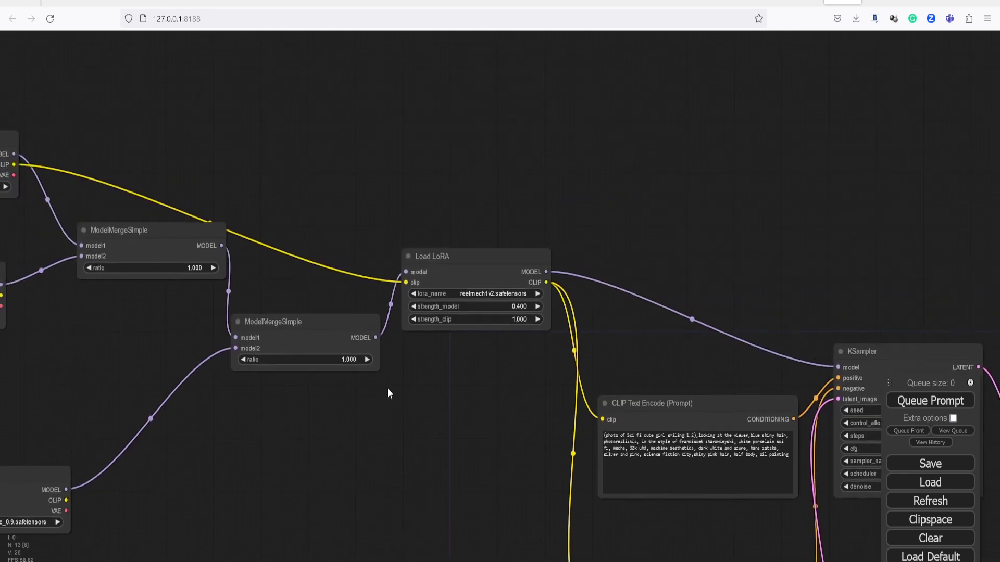
pyautogui.moveTo(330, 319); pyautogui.dragTo(317, 361)
pyautogui.moveTo(453, 259); pyautogui.dragTo(465, 235)
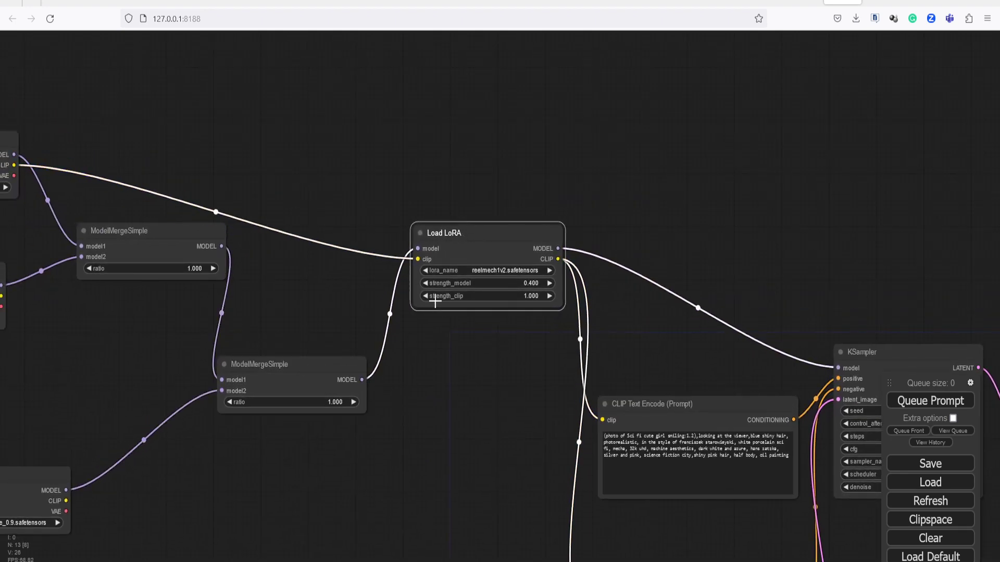
pyautogui.scroll(-10, 435, 301)
pyautogui.moveTo(604, 350); pyautogui.dragTo(612, 380)
pyautogui.scroll(8, 514, 401)
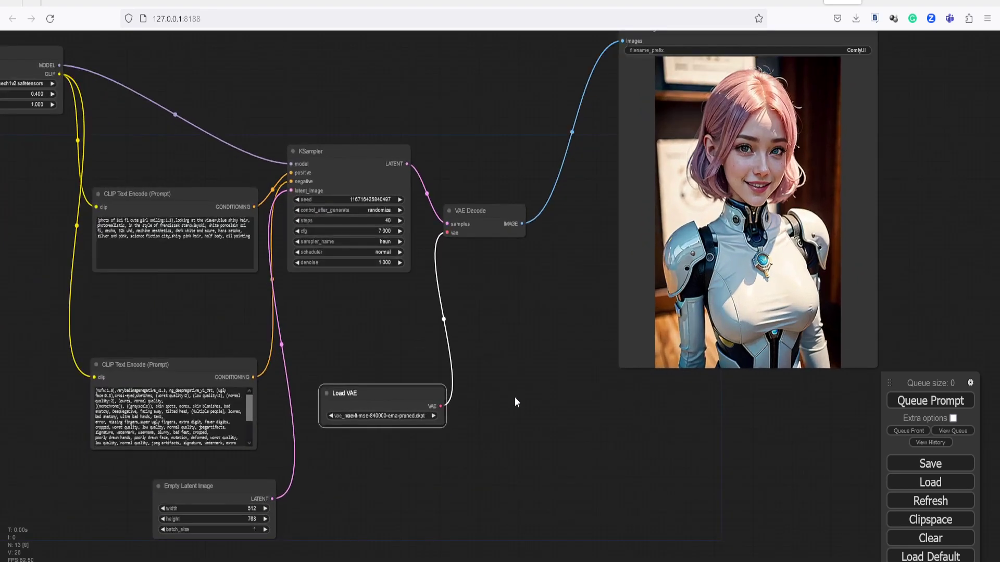
pyautogui.scroll(-5, 512, 388)
pyautogui.moveTo(529, 380); pyautogui.dragTo(589, 389)
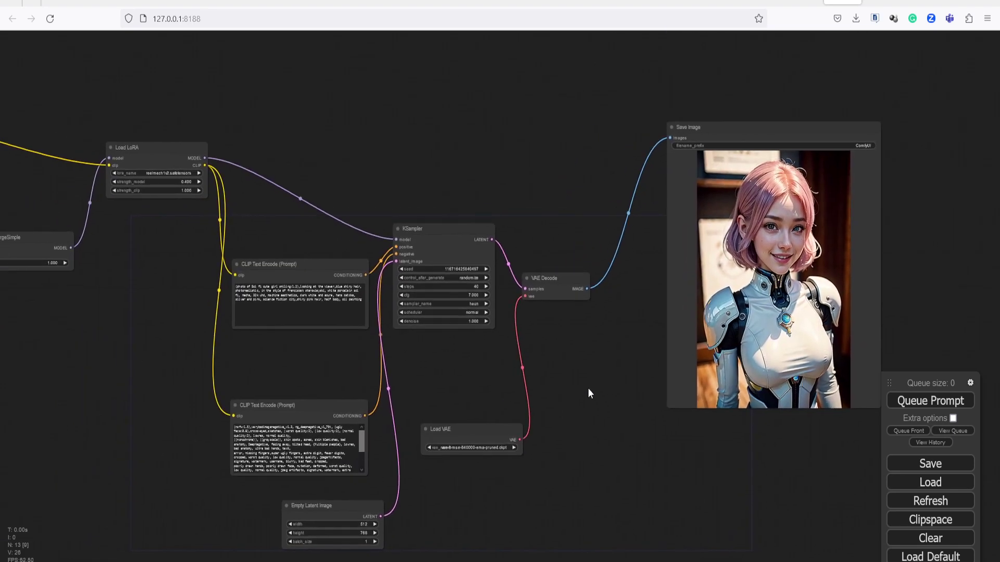
pyautogui.moveTo(198, 339); pyautogui.dragTo(102, 323)
pyautogui.moveTo(495, 331); pyautogui.dragTo(373, 363)
pyautogui.scroll(2, 419, 336)
pyautogui.scroll(2, 385, 345)
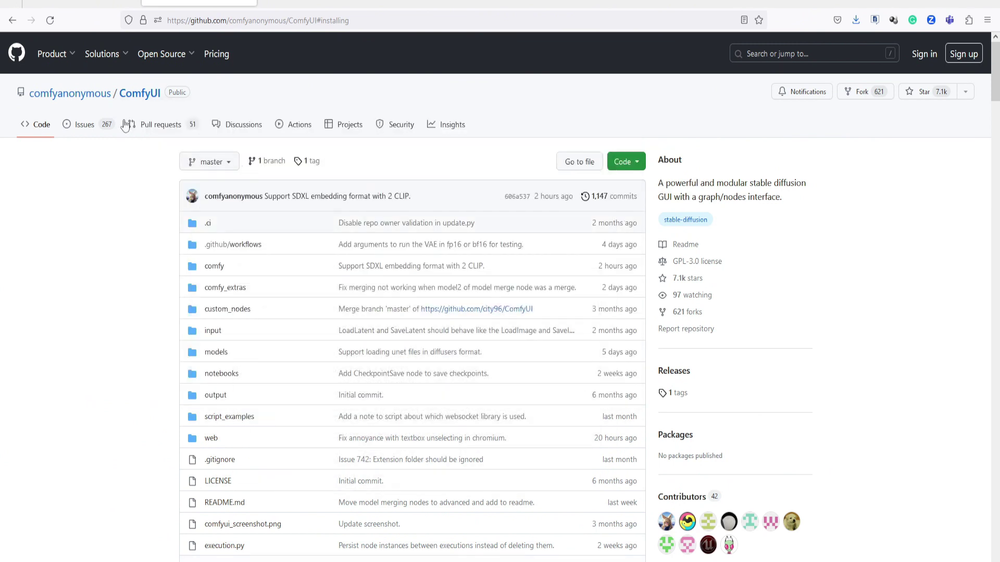
# Switch to the Hugging Face browser tab
pyautogui.click(79, 2)
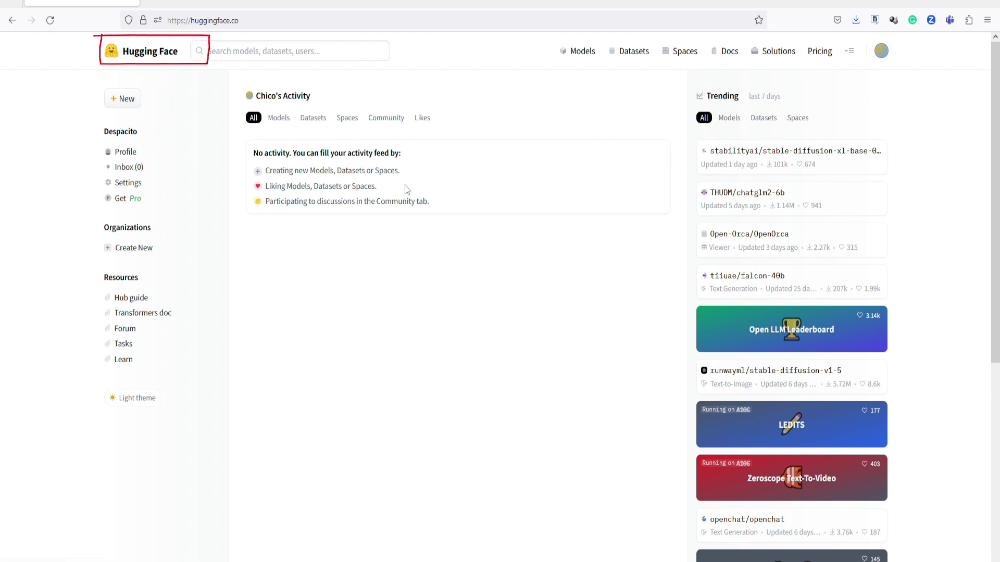
# Inspect the stable-diffusion-xl-base-0.9 repository files, then go to the full Models listing
pyautogui.click(881, 55)
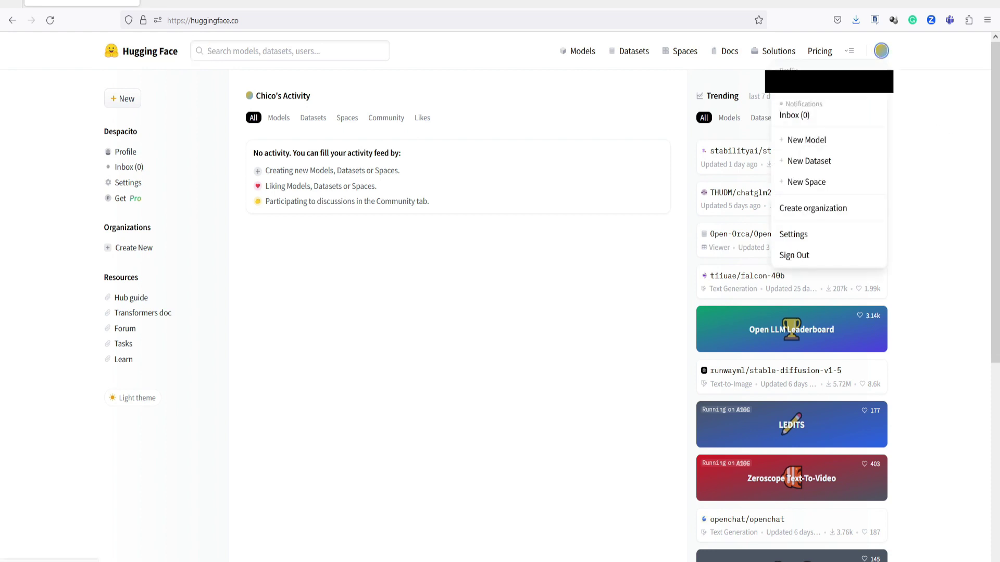
pyautogui.click(667, 287)
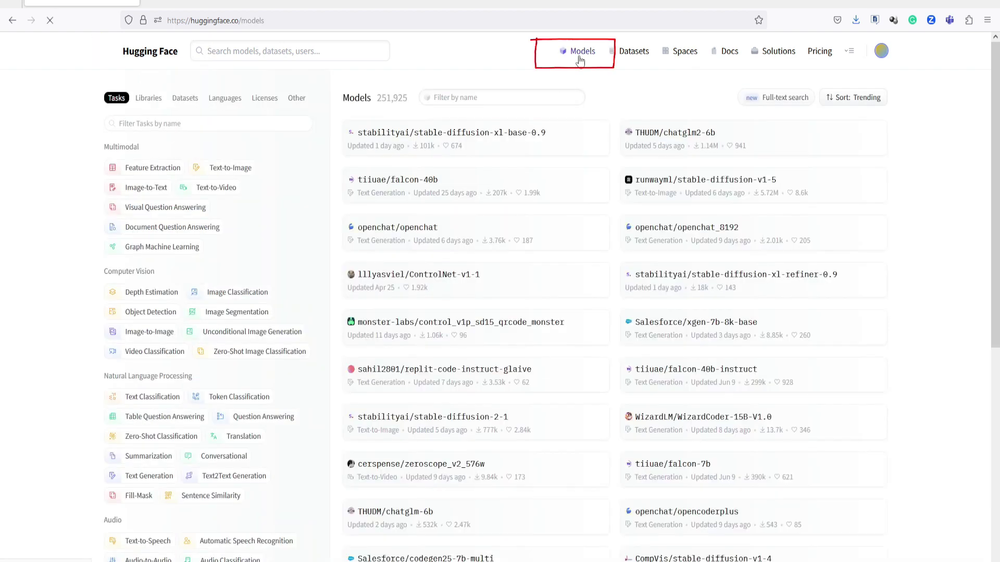
pyautogui.click(445, 137)
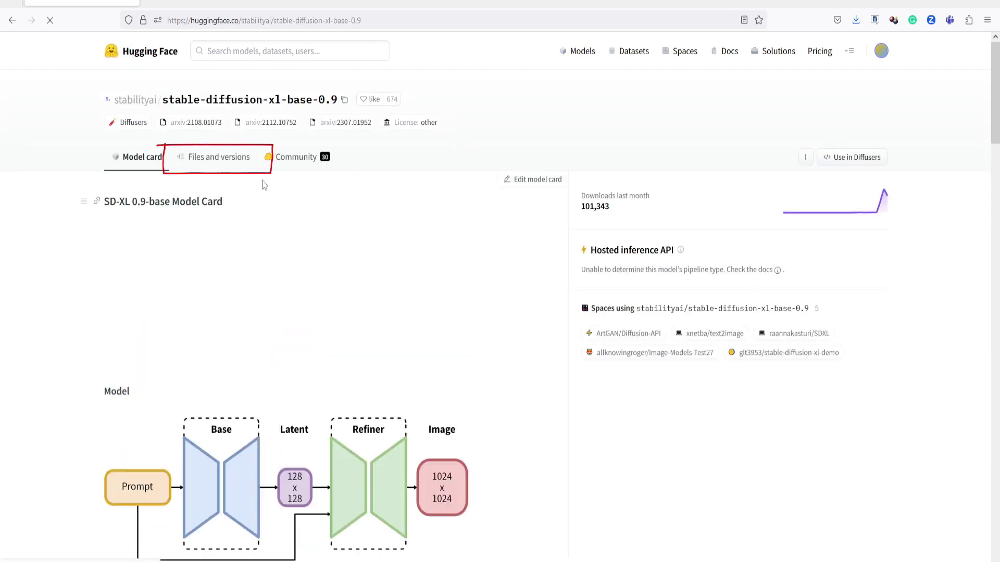
pyautogui.click(222, 162)
pyautogui.scroll(-2, 379, 259)
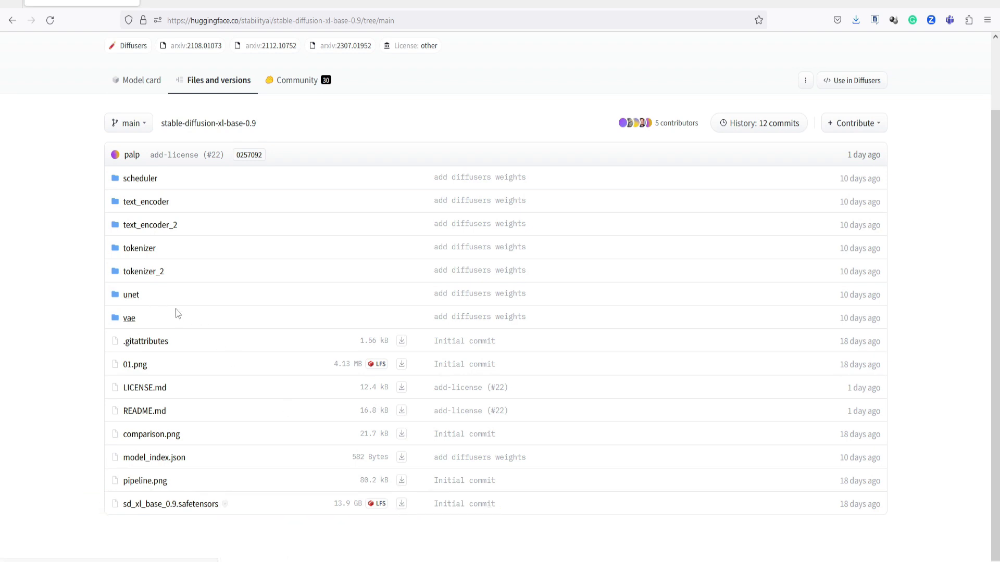
pyautogui.click(12, 19)
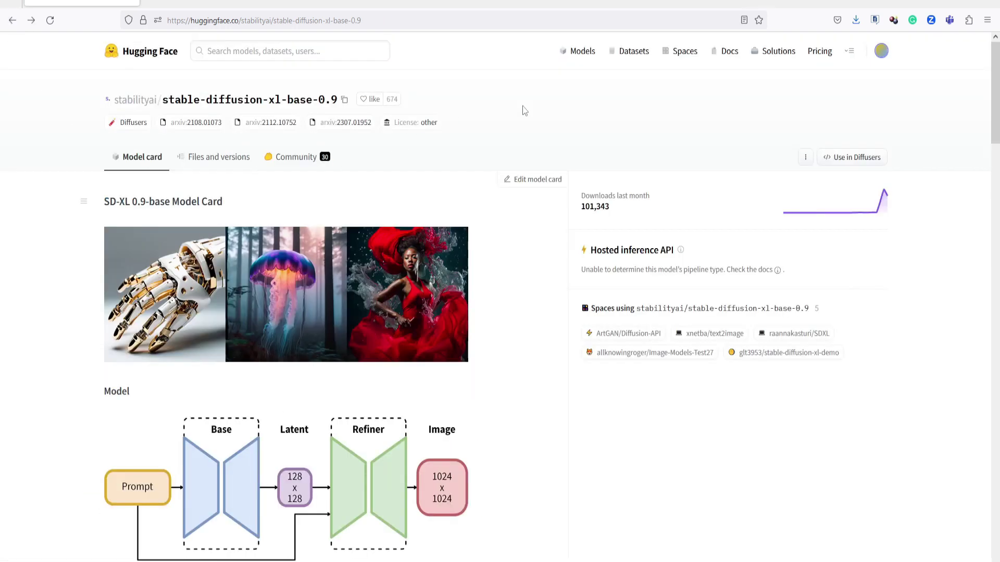
pyautogui.click(583, 54)
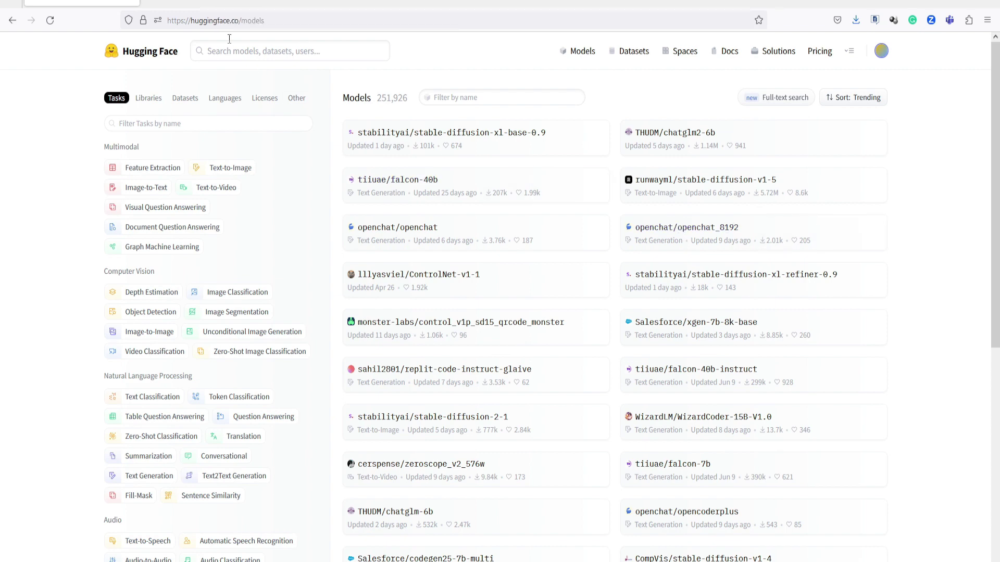
# Switch to the ComfyUI GitHub tab and scroll the README down to the Windows install section
pyautogui.click(205, 1)
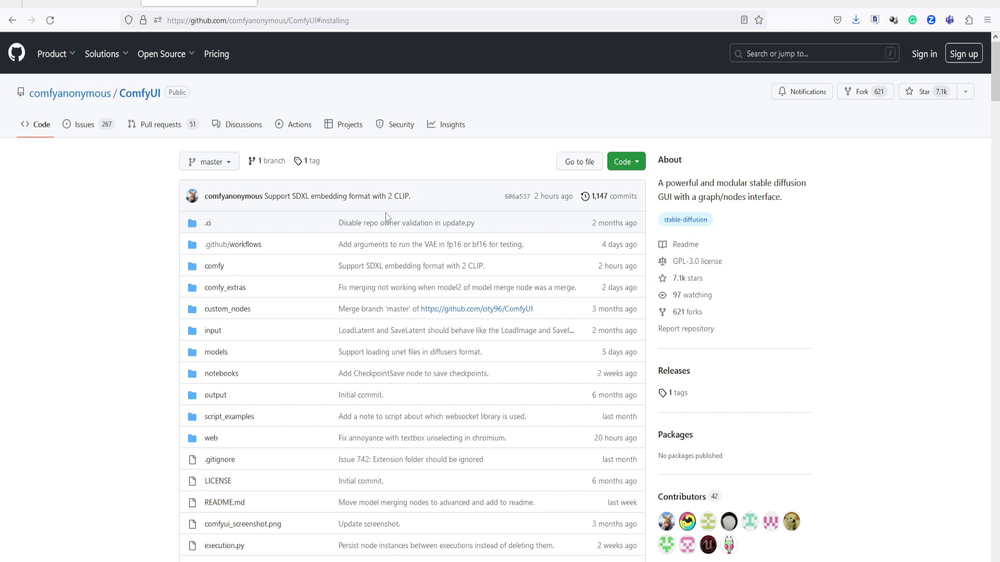
pyautogui.scroll(-15, 386, 217)
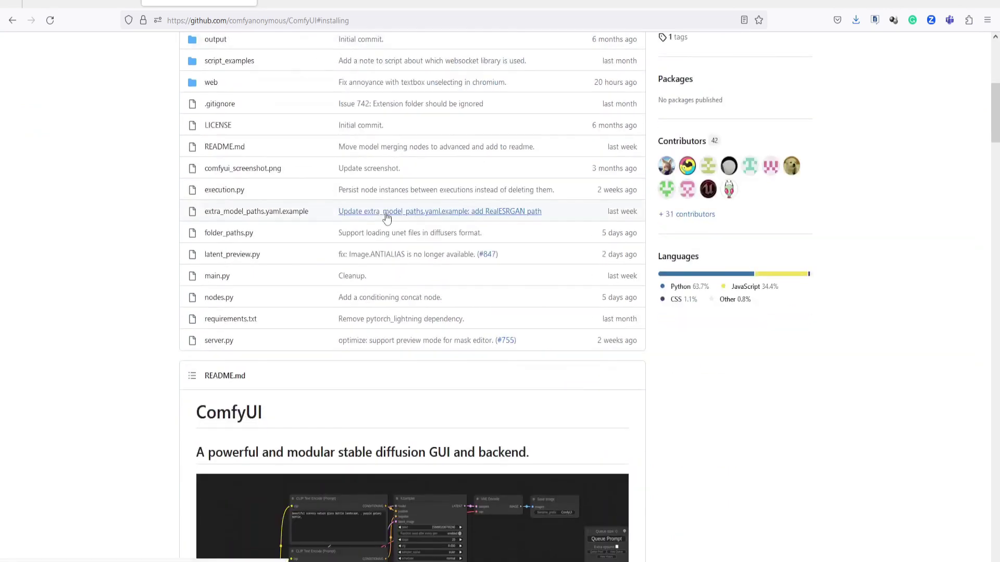
pyautogui.scroll(-10, 386, 217)
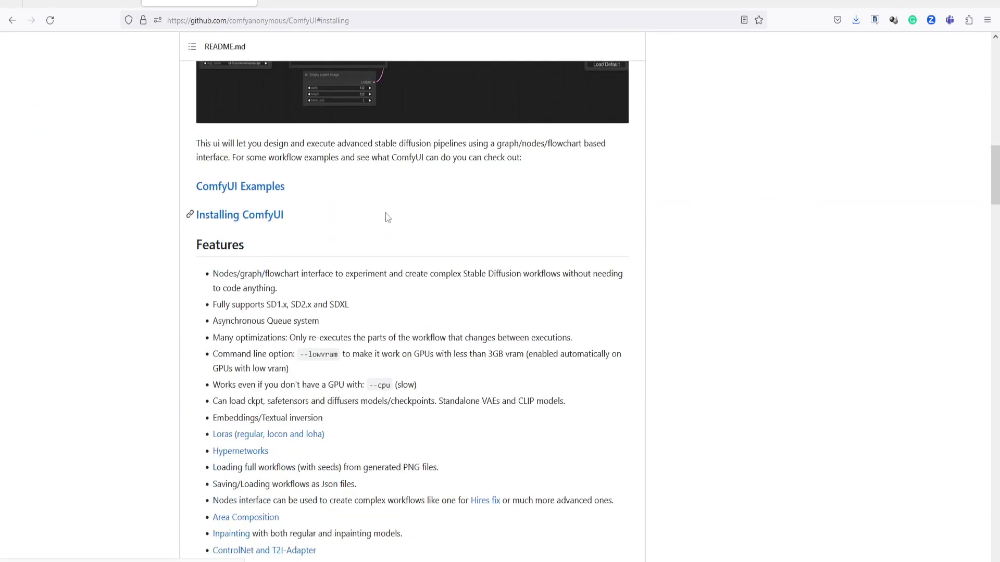
pyautogui.scroll(-12, 386, 216)
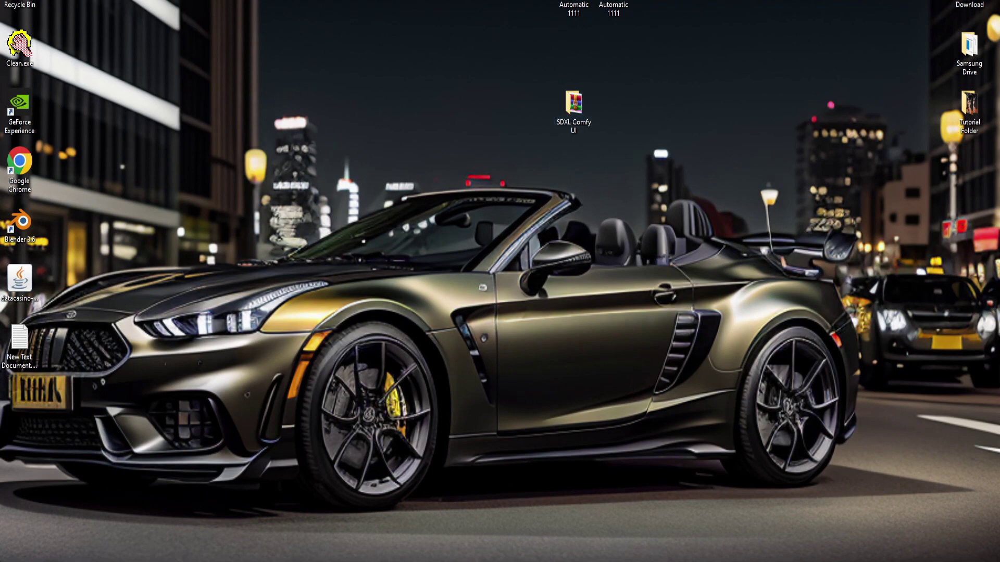
# Open Downloads and the SDXL Comfy UI folder side by side, leaving the archive unextracted
pyautogui.click(206, 552)
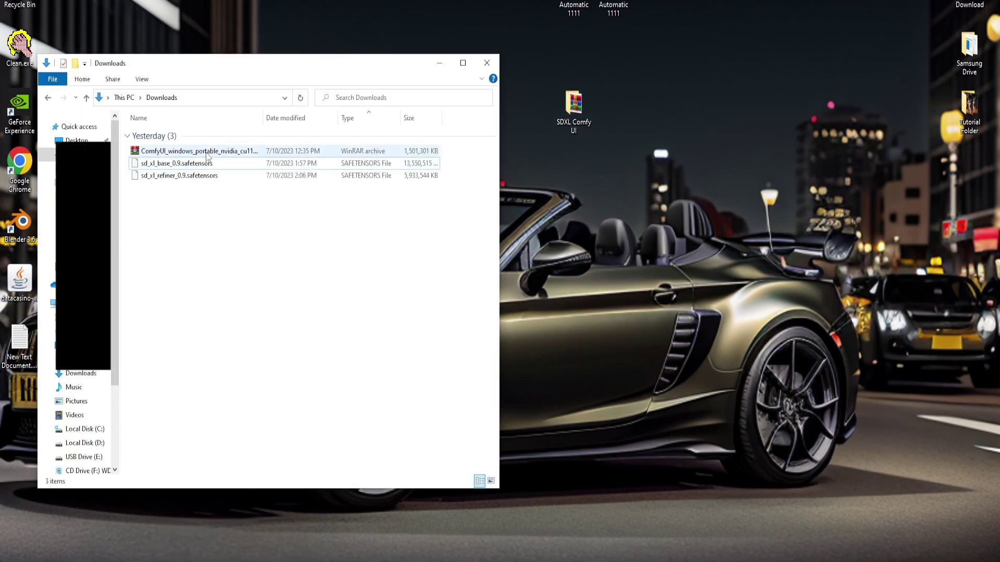
pyautogui.doubleClick(573, 104)
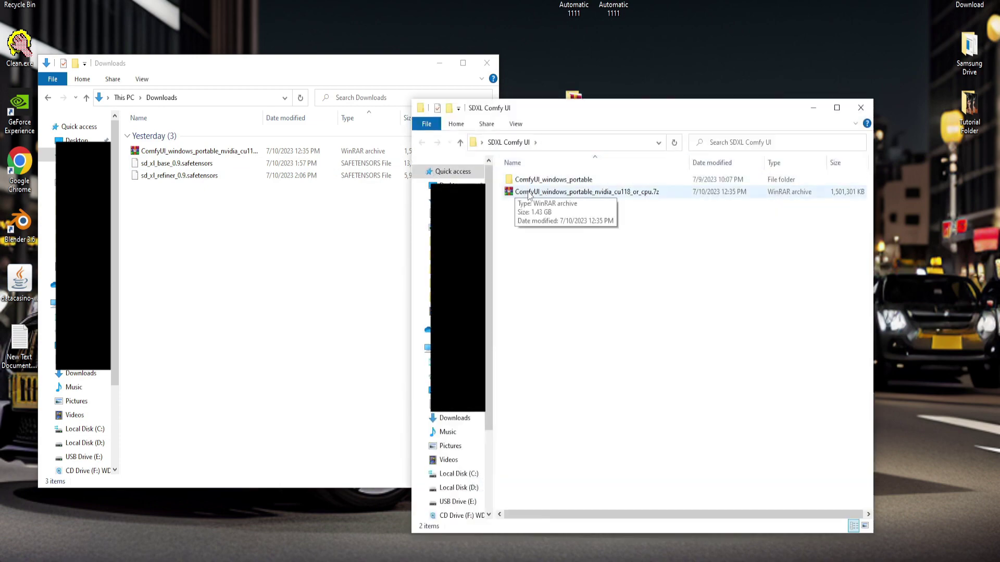
pyautogui.rightClick(529, 194)
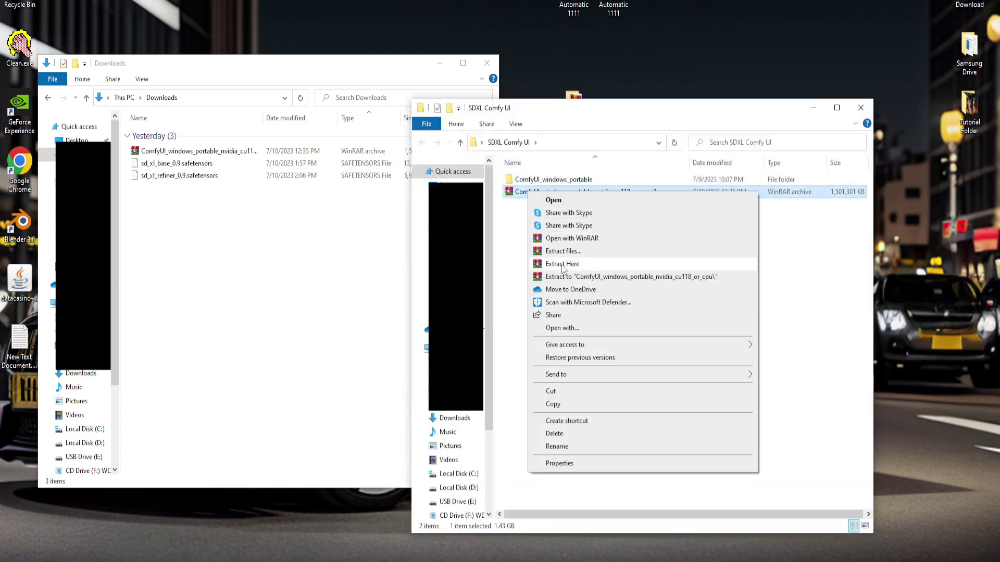
pyautogui.click(515, 271)
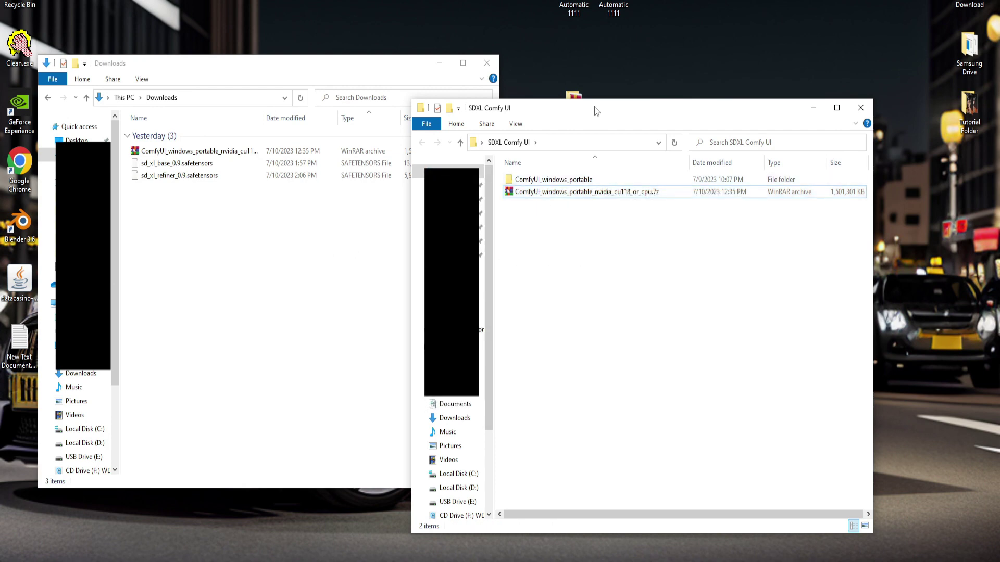
pyautogui.moveTo(596, 111); pyautogui.dragTo(671, 62)
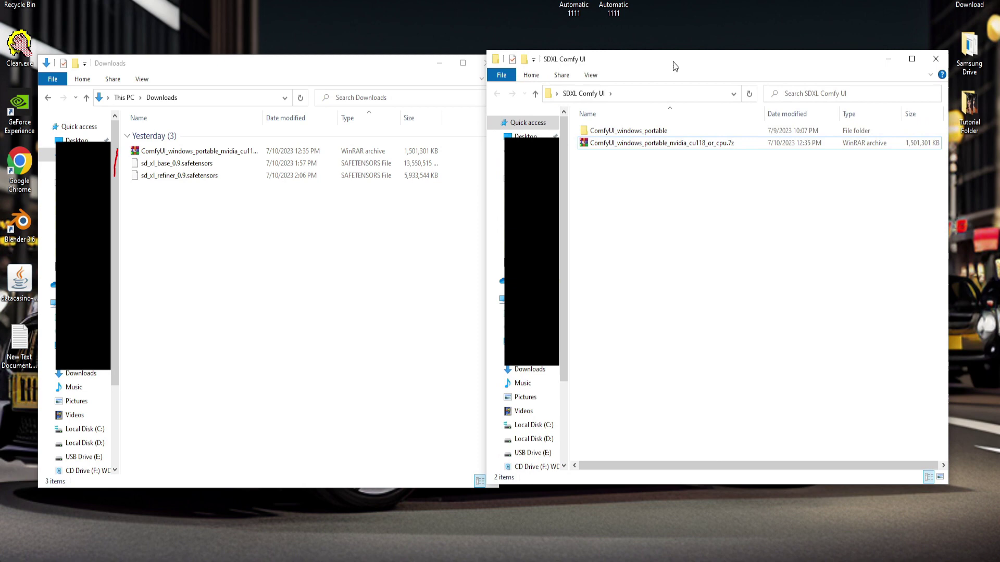
# Navigate into ComfyUI_windows_portable > ComfyUI > models > checkpoints, then back to models
pyautogui.click(647, 130)
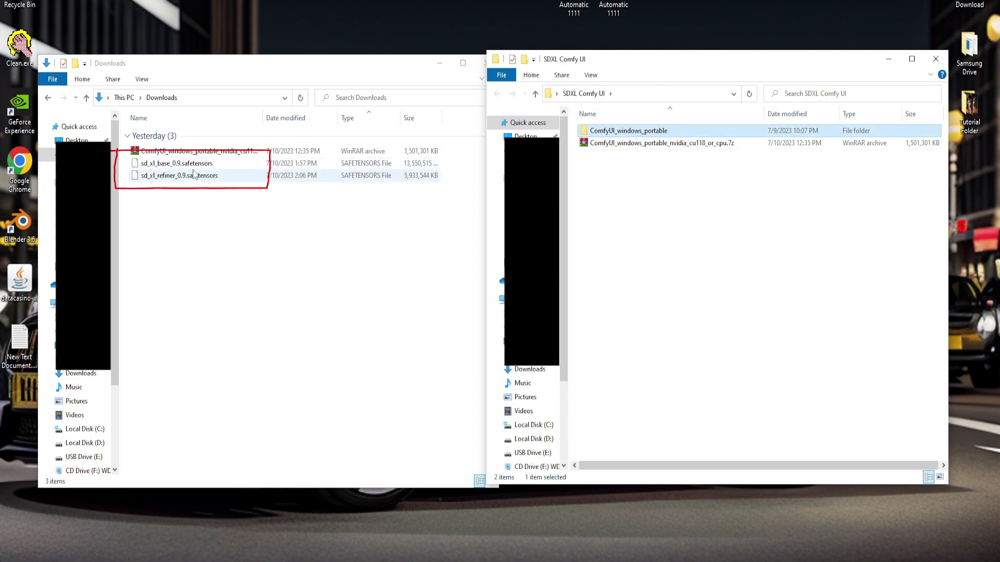
pyautogui.doubleClick(607, 132)
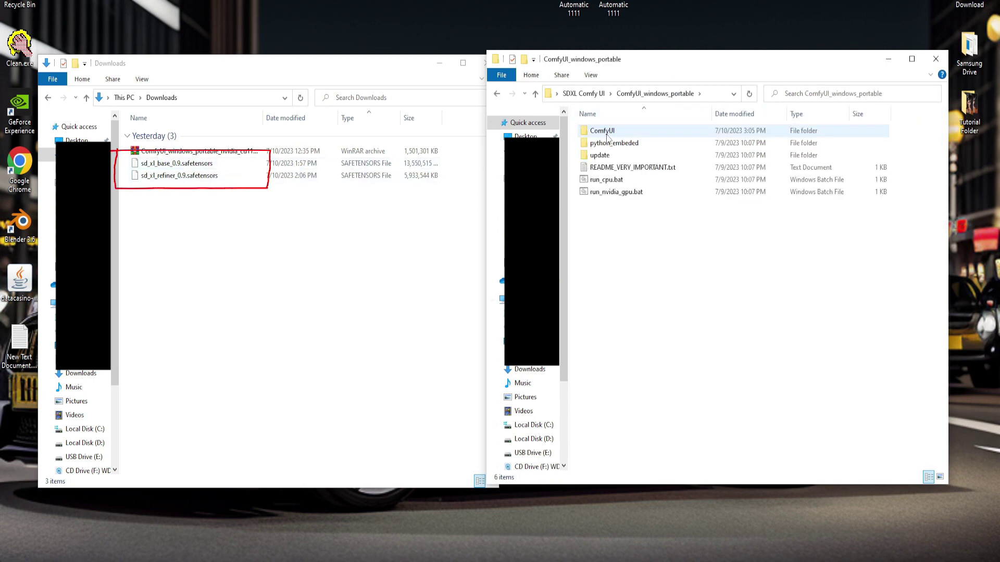
pyautogui.doubleClick(605, 131)
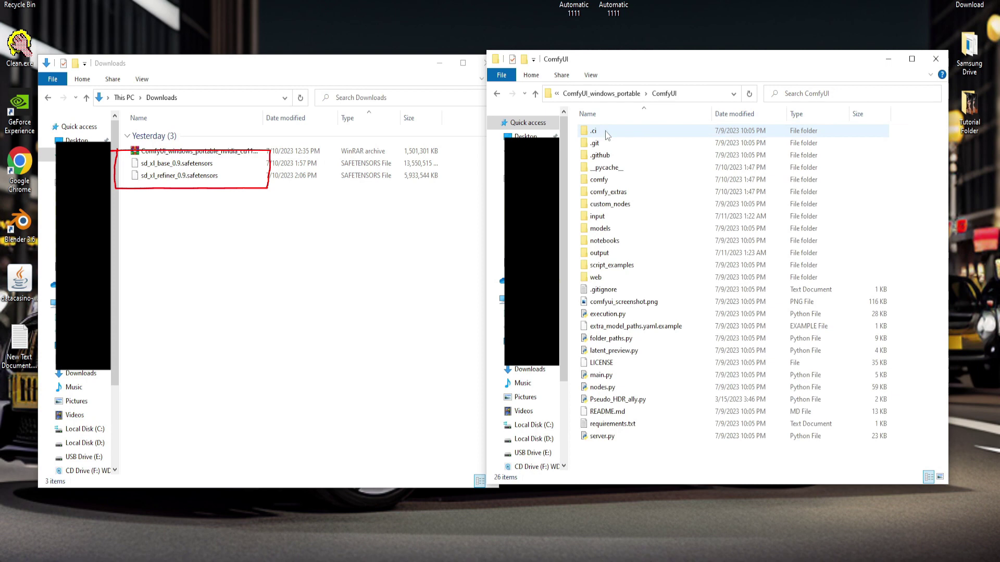
pyautogui.click(606, 232)
pyautogui.doubleClick(606, 232)
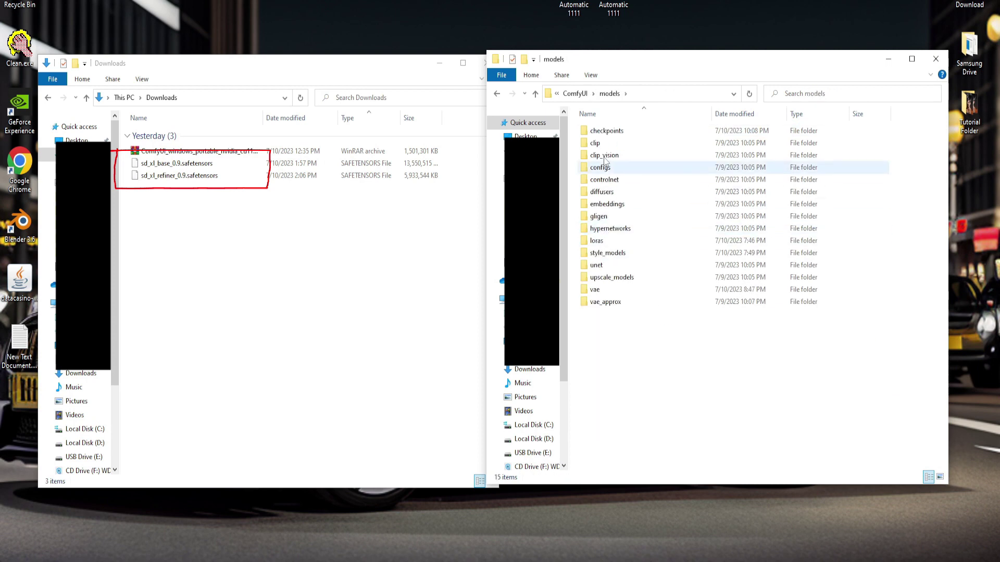
pyautogui.doubleClick(606, 131)
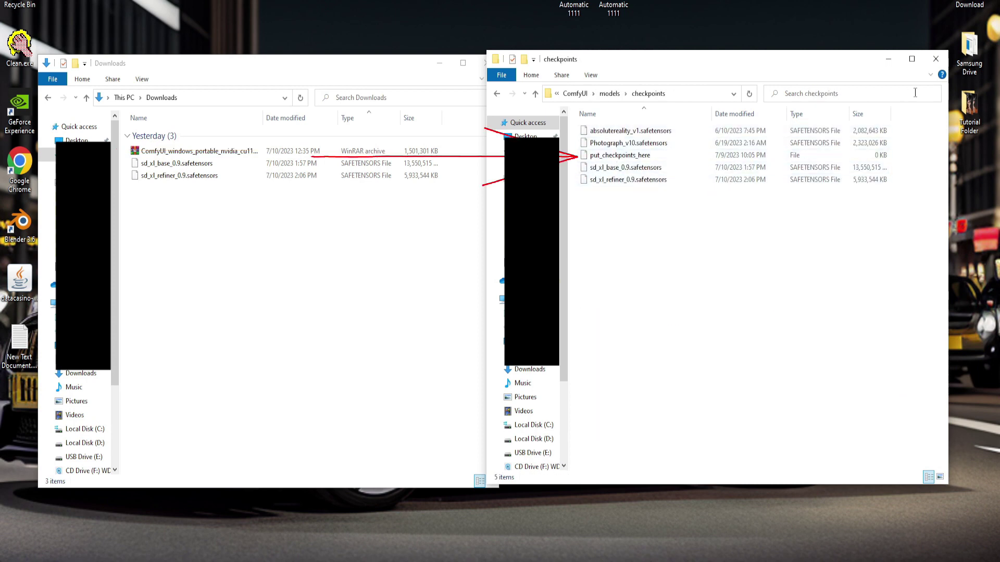
pyautogui.click(539, 96)
# Go up to ComfyUI_windows_portable and launch run_nvidia_gpu.bat
pyautogui.click(536, 95)
pyautogui.click(536, 94)
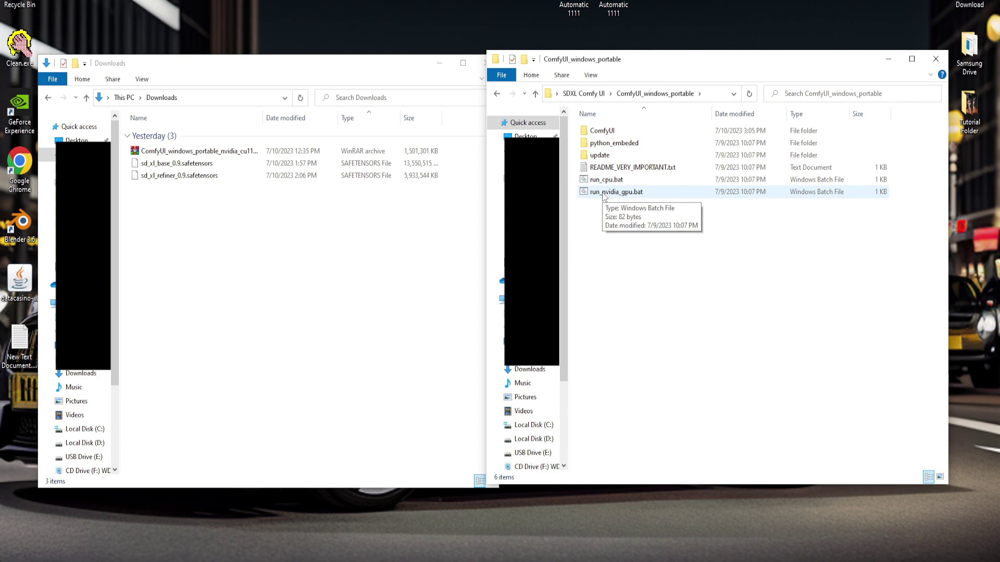
pyautogui.doubleClick(603, 193)
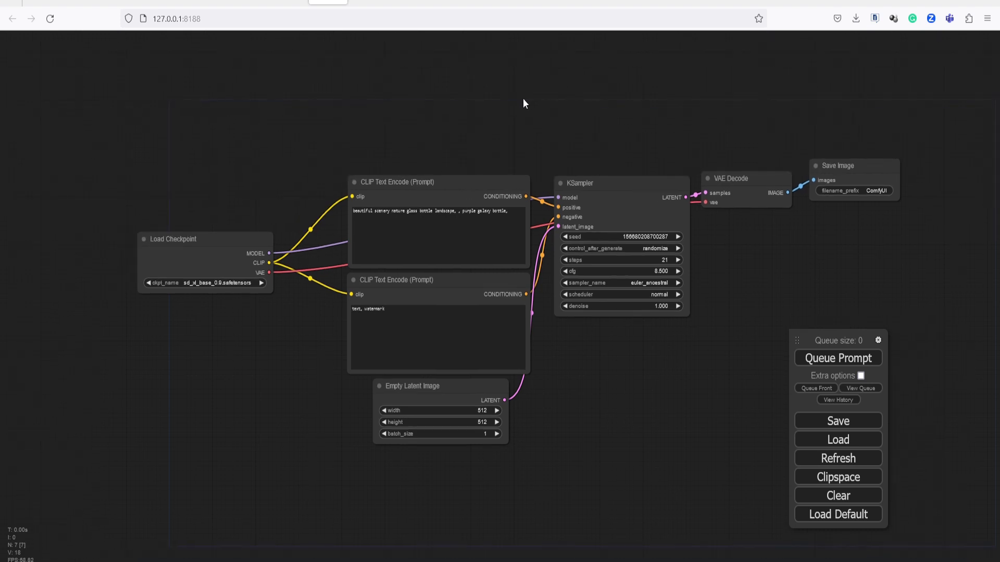
# Nudge Load Checkpoint, the top CLIP Text Encode, KSampler, VAE Decode and Save Image into alignment
pyautogui.scroll(-1, 495, 137)
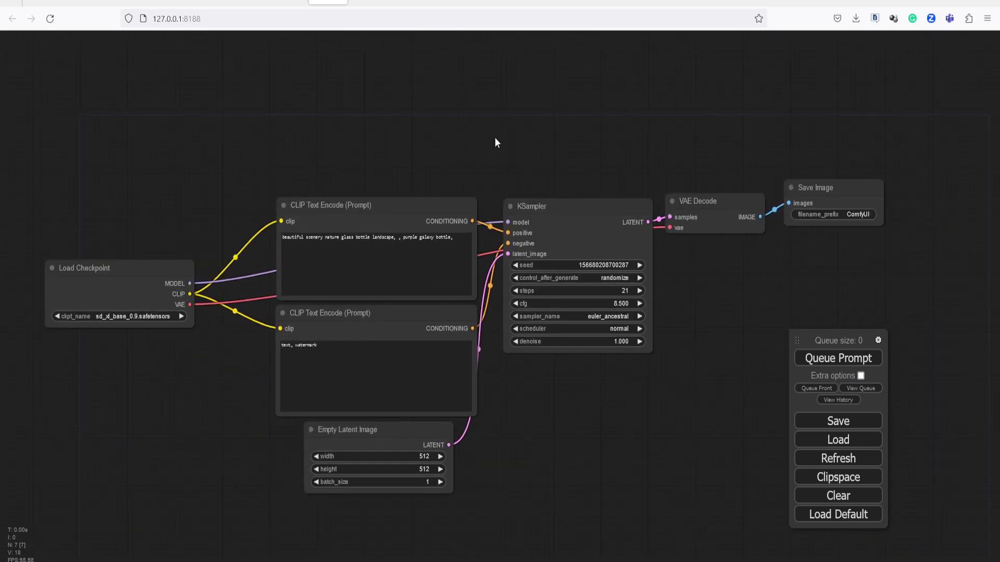
pyautogui.scroll(2, 493, 138)
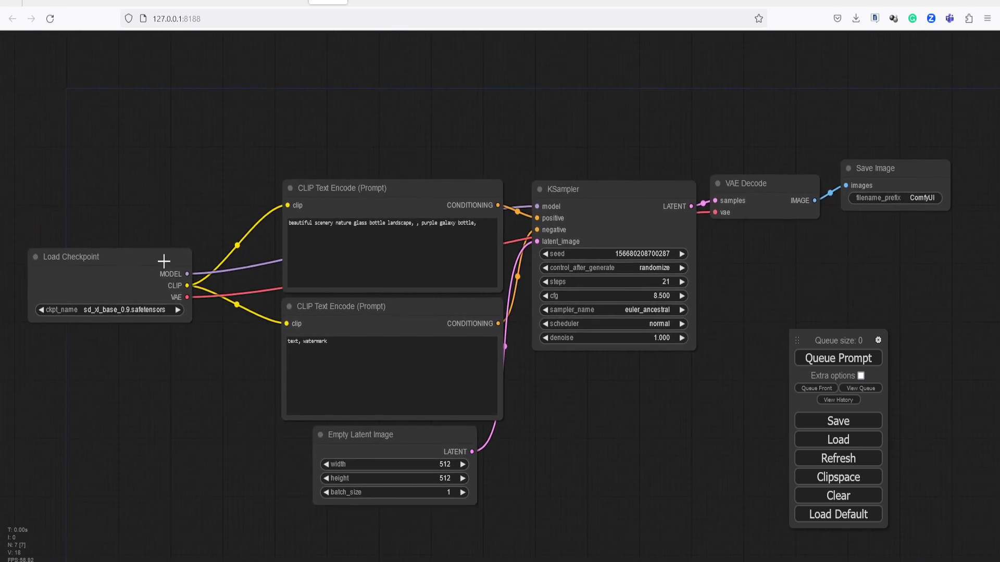
pyautogui.moveTo(165, 259); pyautogui.dragTo(164, 249)
pyautogui.moveTo(411, 190); pyautogui.dragTo(415, 170)
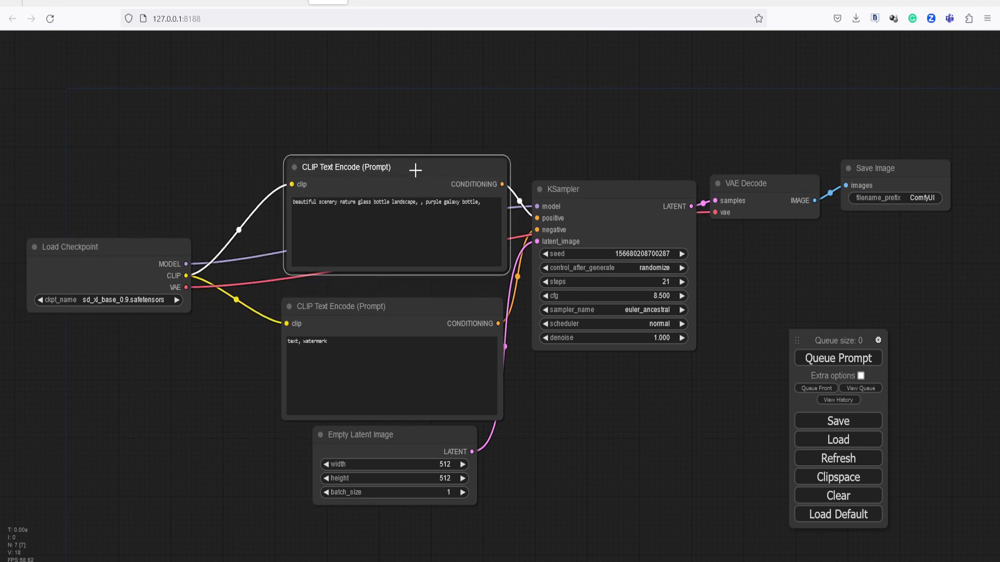
pyautogui.moveTo(586, 189); pyautogui.dragTo(584, 183)
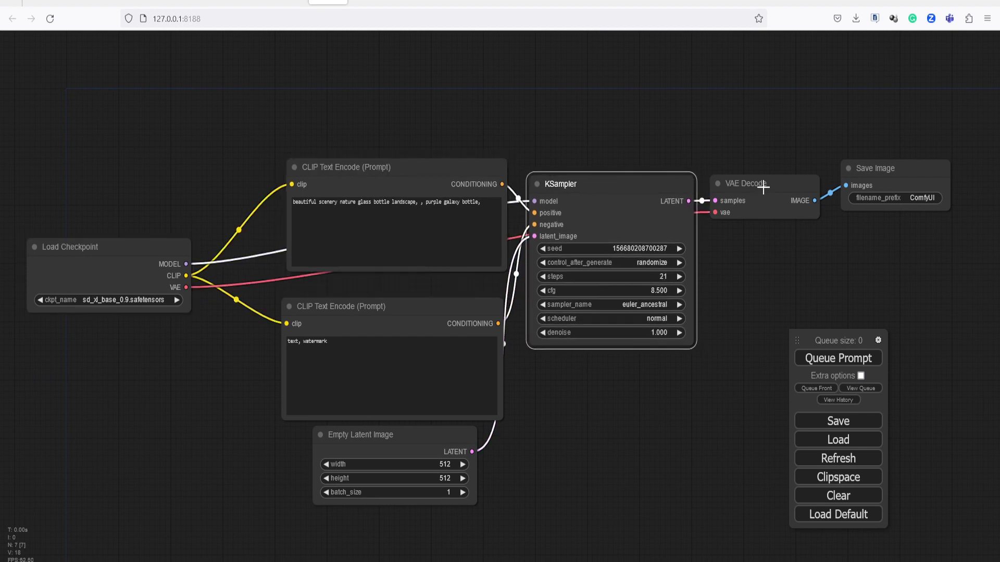
pyautogui.moveTo(764, 189); pyautogui.dragTo(766, 189)
pyautogui.moveTo(905, 167); pyautogui.dragTo(912, 180)
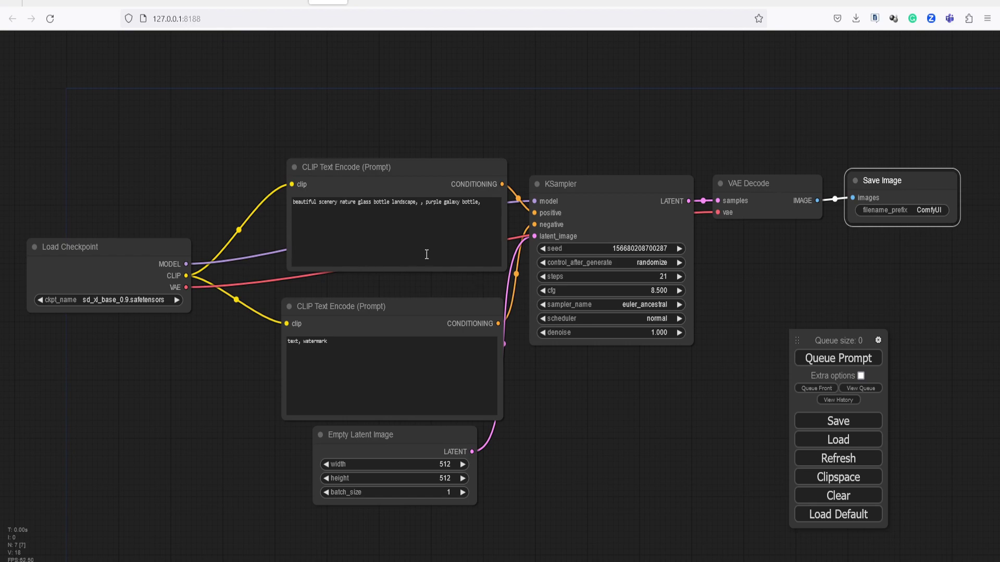
pyautogui.scroll(1, 171, 328)
pyautogui.scroll(6, 252, 363)
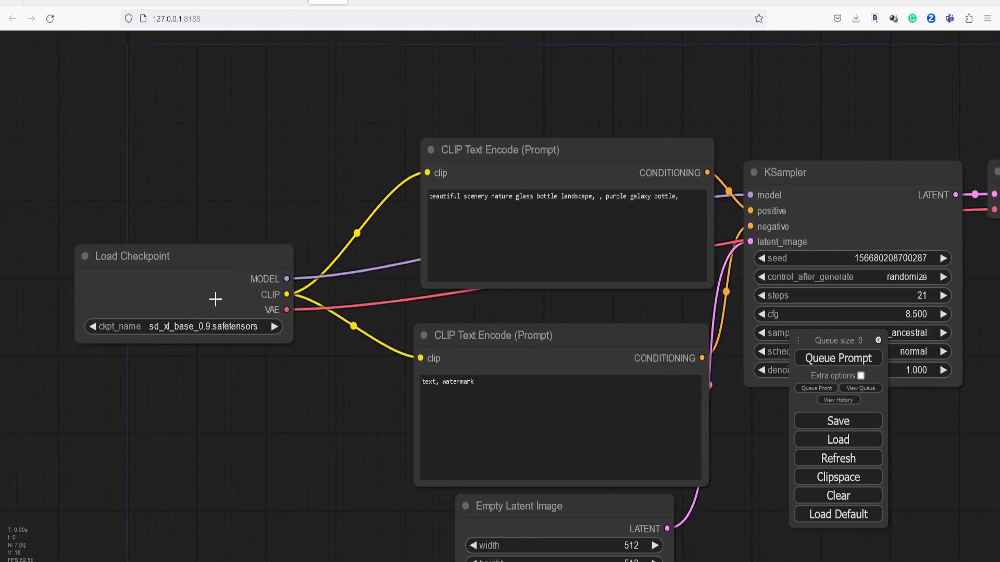
# Confirm the SDXL base 0.9 checkpoint and keep the Empty Latent width at 512
pyautogui.moveTo(198, 388); pyautogui.dragTo(279, 421)
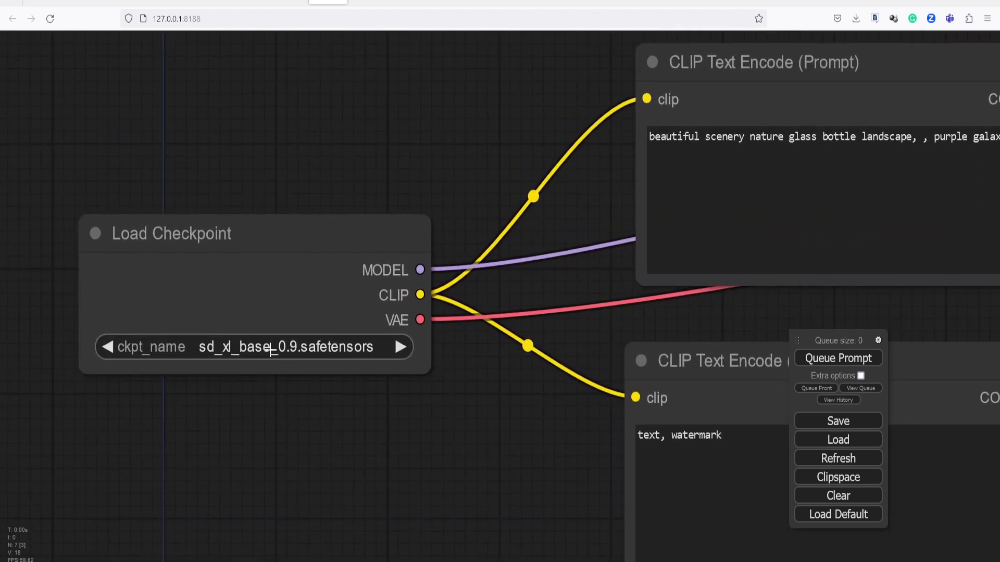
pyautogui.click(272, 348)
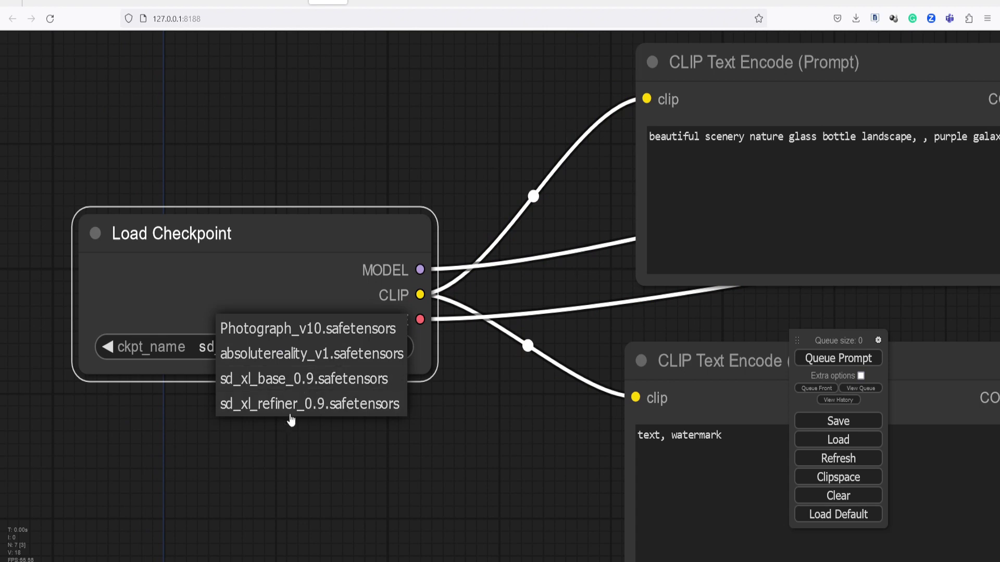
pyautogui.click(335, 441)
pyautogui.moveTo(476, 423); pyautogui.dragTo(192, 401)
pyautogui.scroll(-2, 294, 497)
pyautogui.scroll(-1, 263, 354)
pyautogui.moveTo(524, 360); pyautogui.dragTo(529, 354)
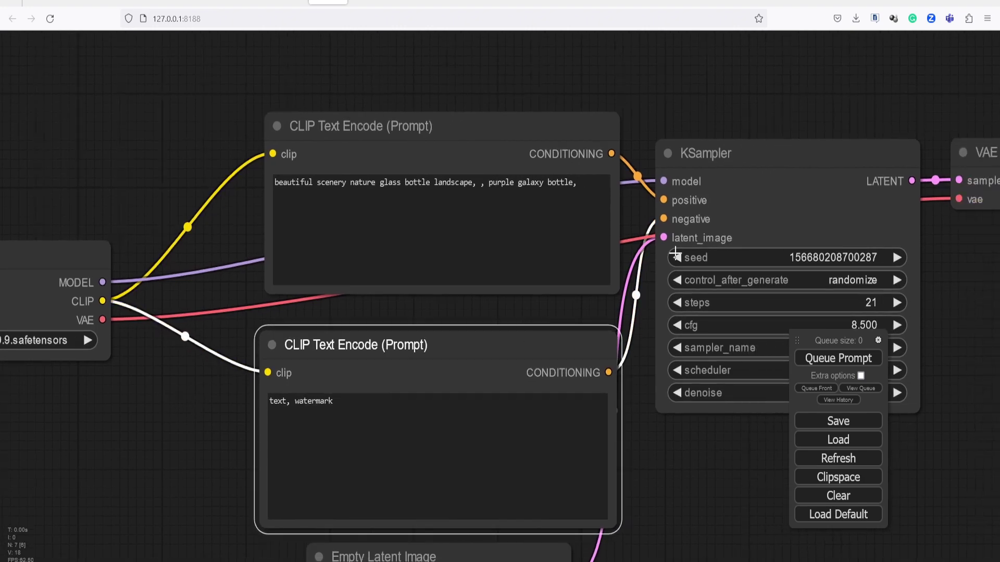
pyautogui.moveTo(673, 485); pyautogui.dragTo(675, 307)
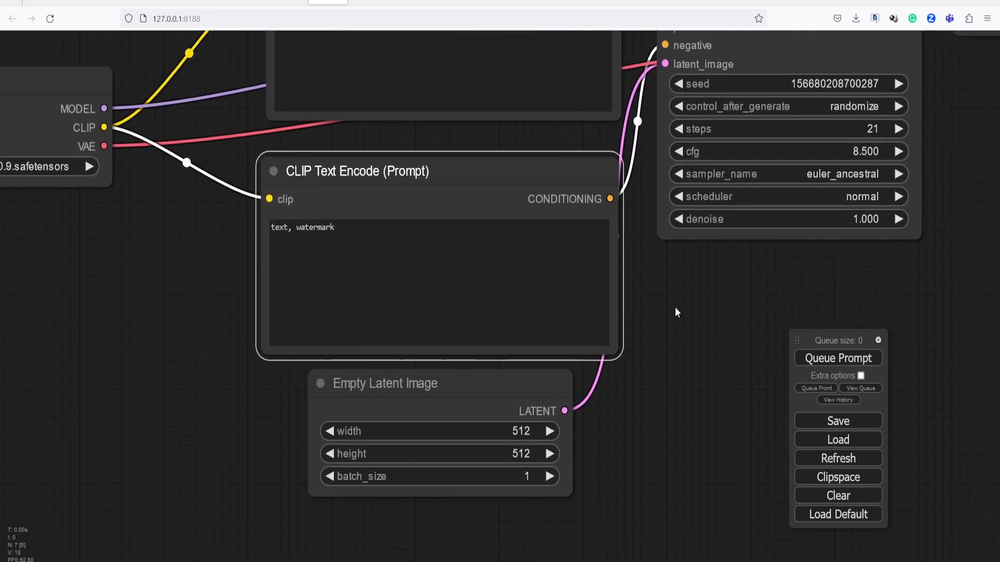
pyautogui.scroll(5, 639, 390)
pyautogui.click(641, 394)
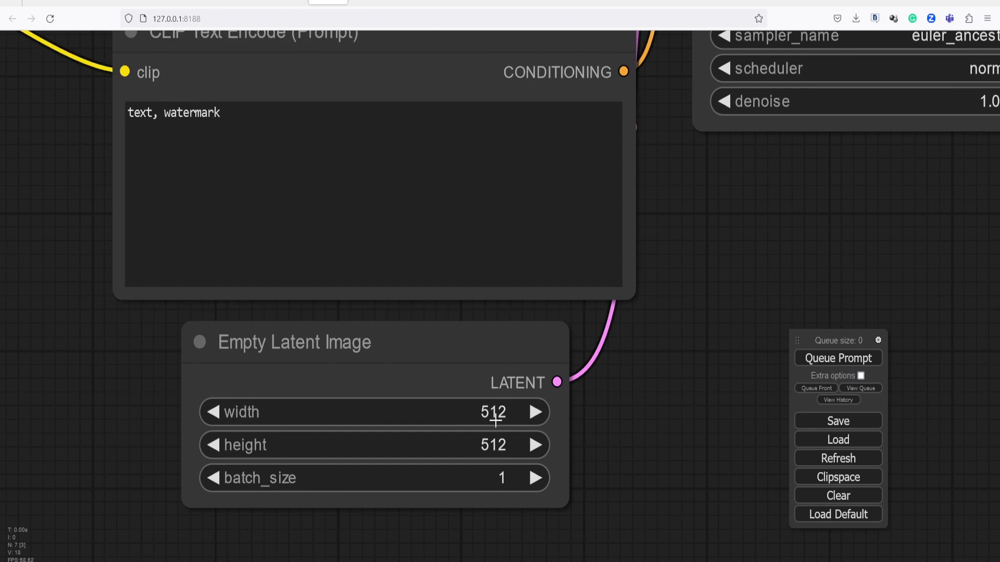
pyautogui.click(462, 413)
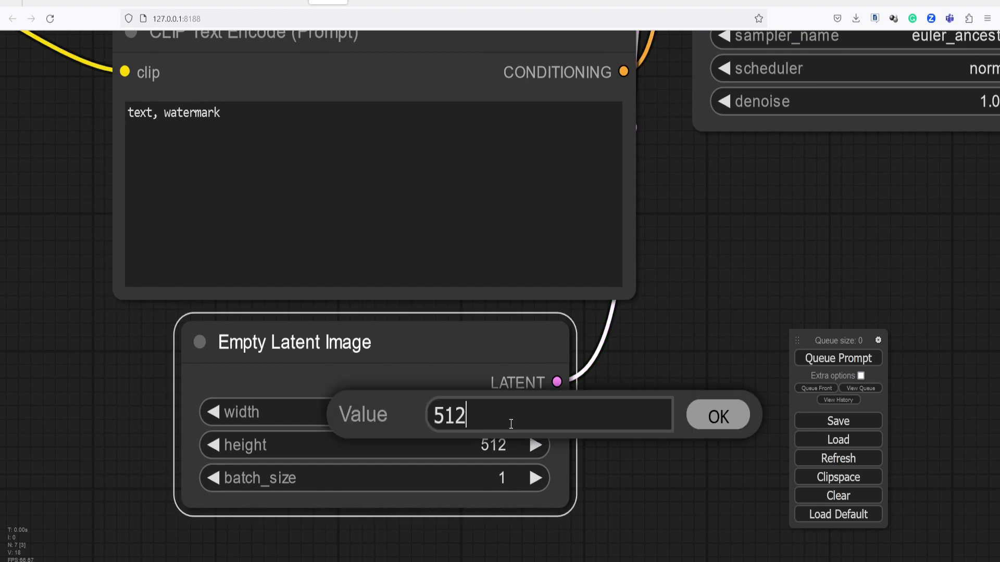
pyautogui.click(706, 419)
# In KSampler, bump the seed by one, set cfg to 9.000 and switch the sampler to heun
pyautogui.moveTo(704, 330); pyautogui.dragTo(480, 507)
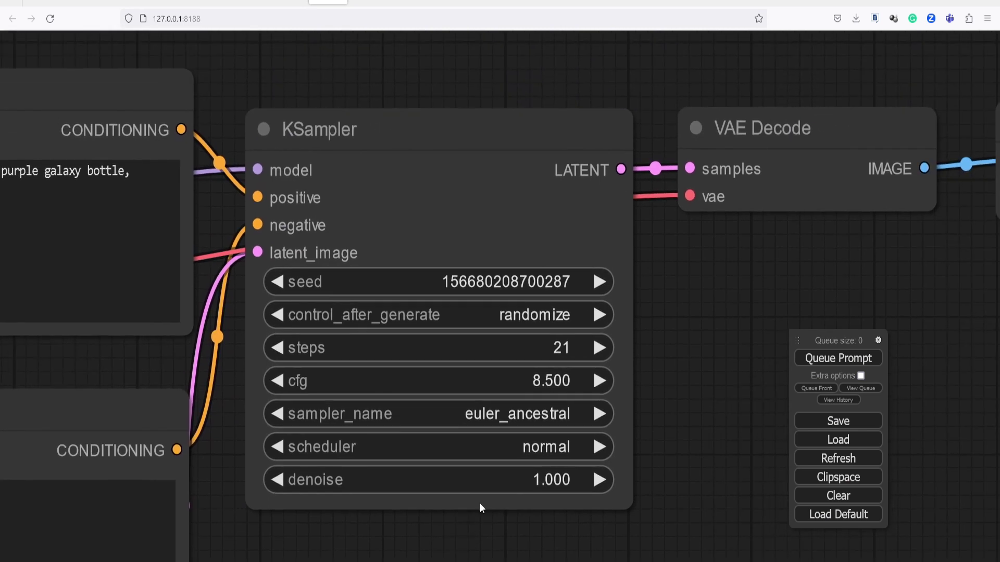
pyautogui.click(599, 282)
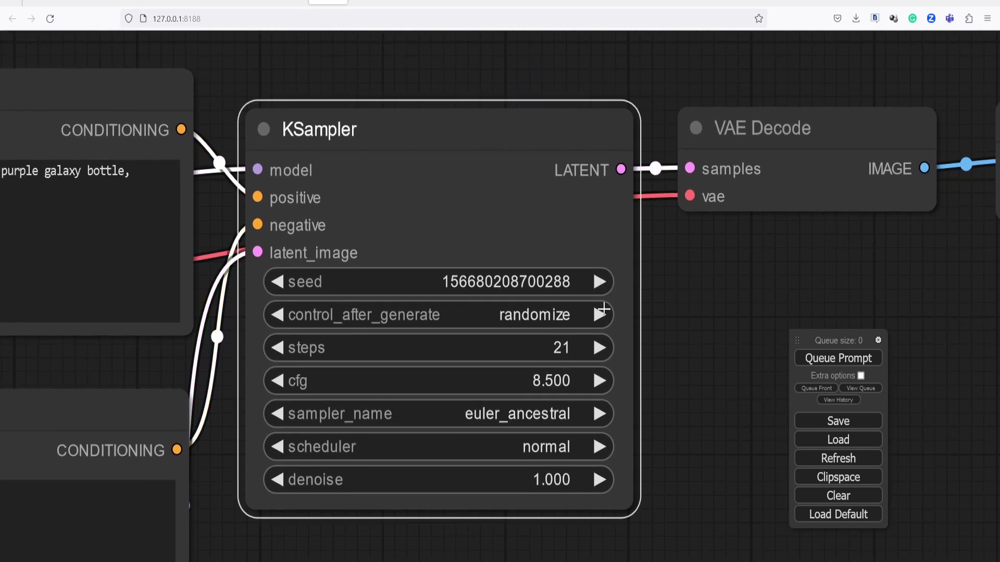
pyautogui.click(599, 375)
pyautogui.click(600, 414)
# Bring VAE Decode and Save Image into view and nudge Save Image into place
pyautogui.moveTo(722, 328); pyautogui.dragTo(462, 429)
pyautogui.click(569, 262)
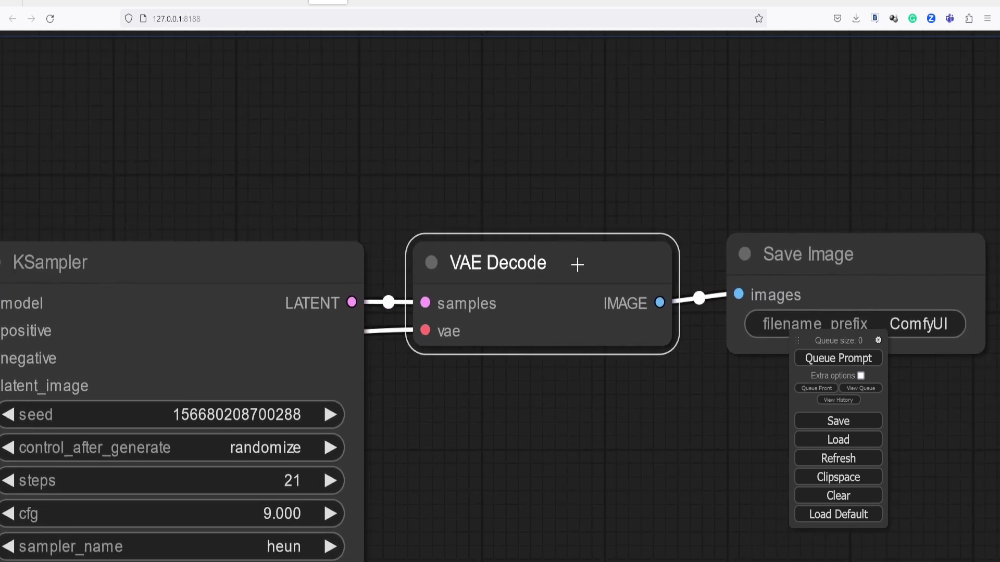
pyautogui.moveTo(660, 359); pyautogui.dragTo(461, 395)
pyautogui.moveTo(645, 261)
pyautogui.mouseDown()
pyautogui.moveTo(651, 234)
pyautogui.moveTo(640, 277)
pyautogui.mouseUp()
pyautogui.scroll(-6, 598, 397)
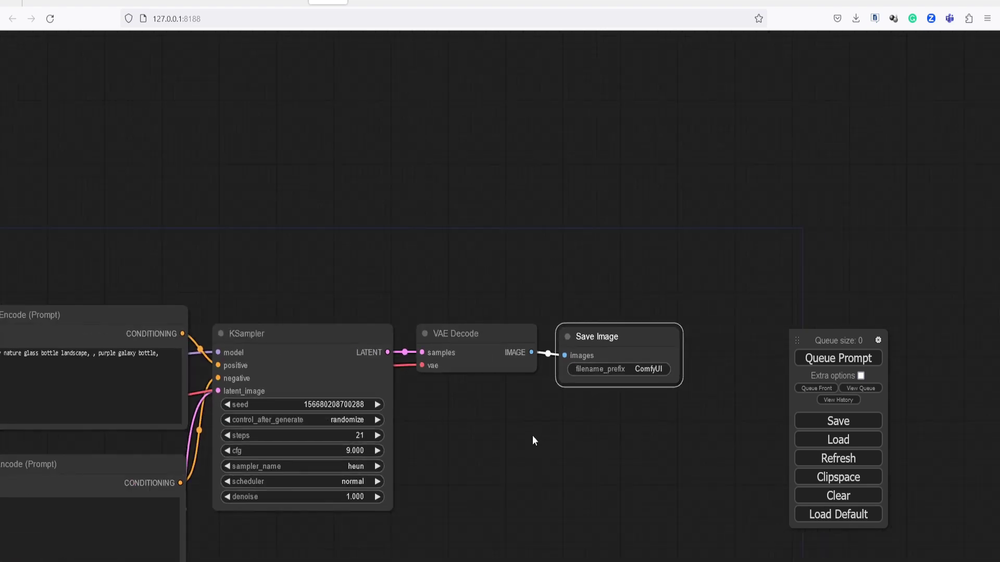
pyautogui.moveTo(532, 435); pyautogui.dragTo(633, 375)
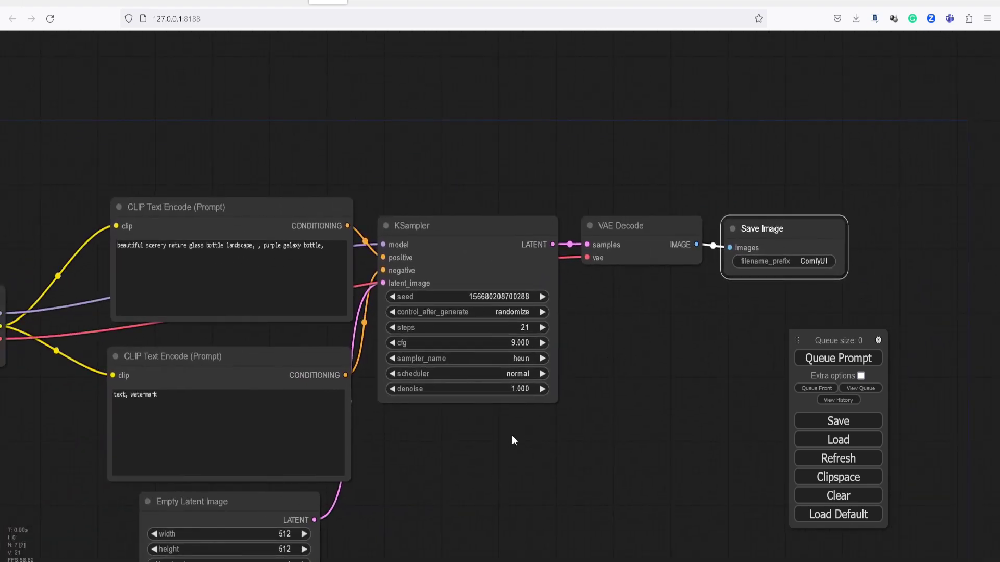
# Pan to Load Checkpoint and verify sd_xl_base_0.9.safetensors is selected in ckpt_name
pyautogui.moveTo(513, 440); pyautogui.dragTo(624, 383)
pyautogui.moveTo(130, 419); pyautogui.dragTo(361, 467)
pyautogui.scroll(3, 360, 467)
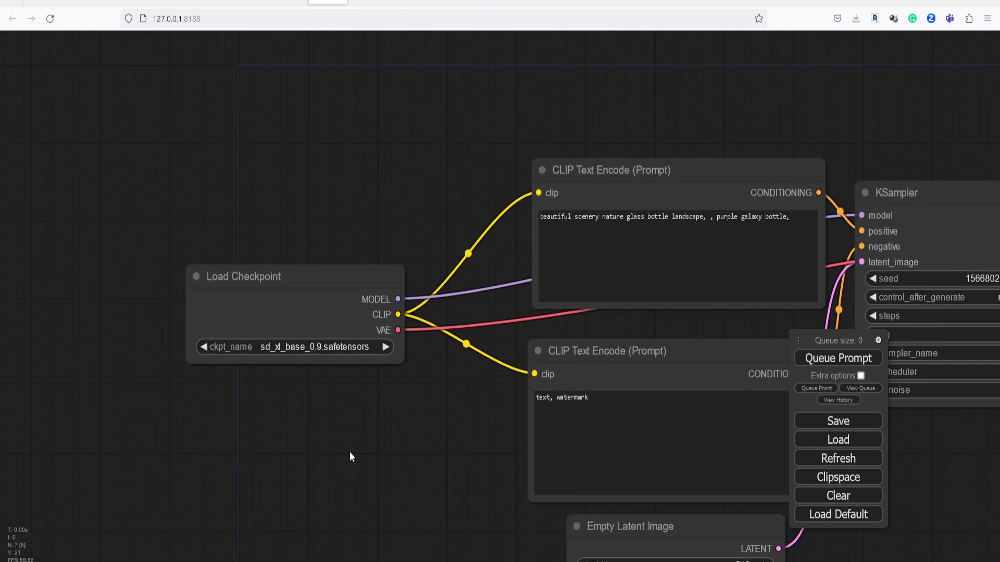
pyautogui.scroll(4, 353, 452)
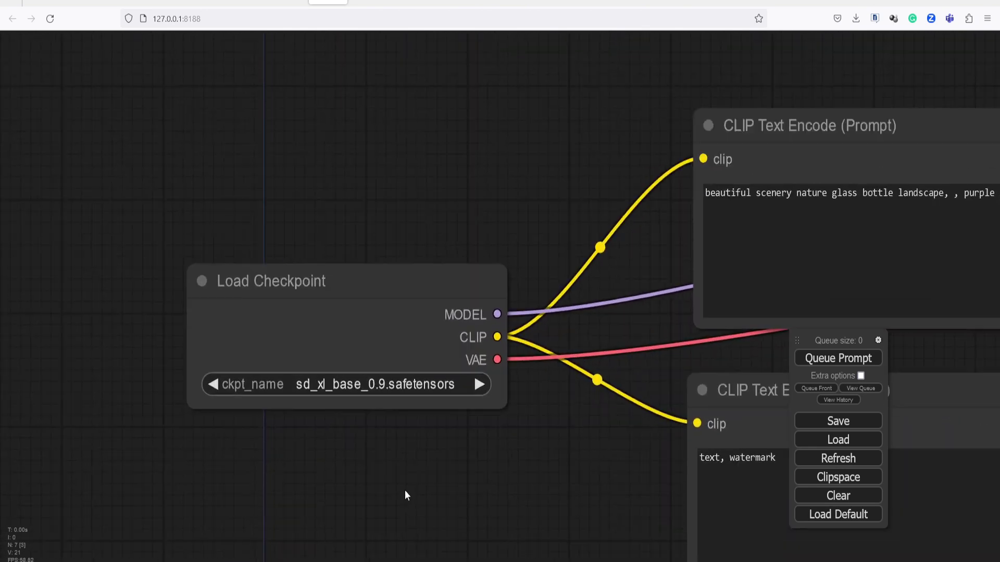
pyautogui.scroll(2, 404, 480)
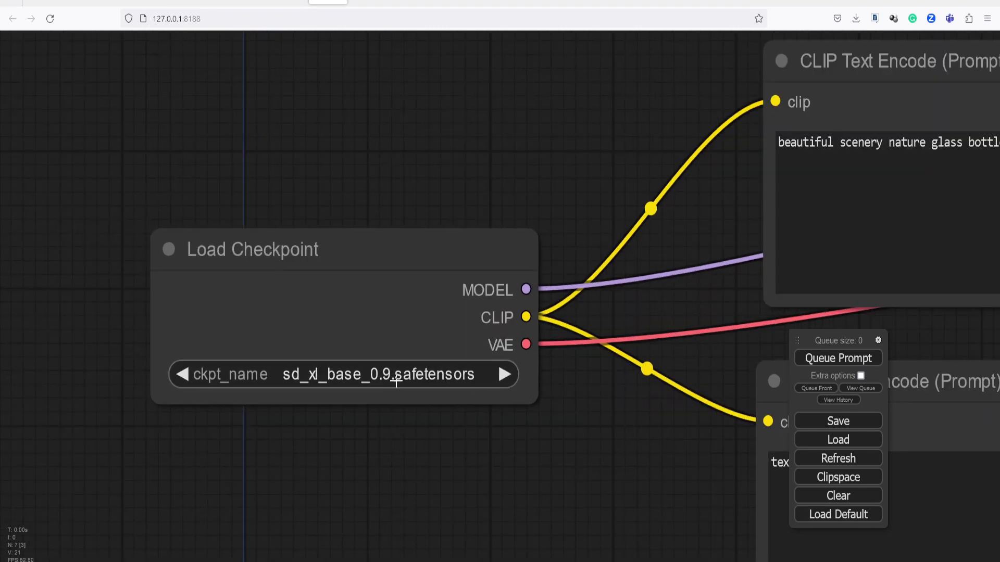
pyautogui.click(394, 378)
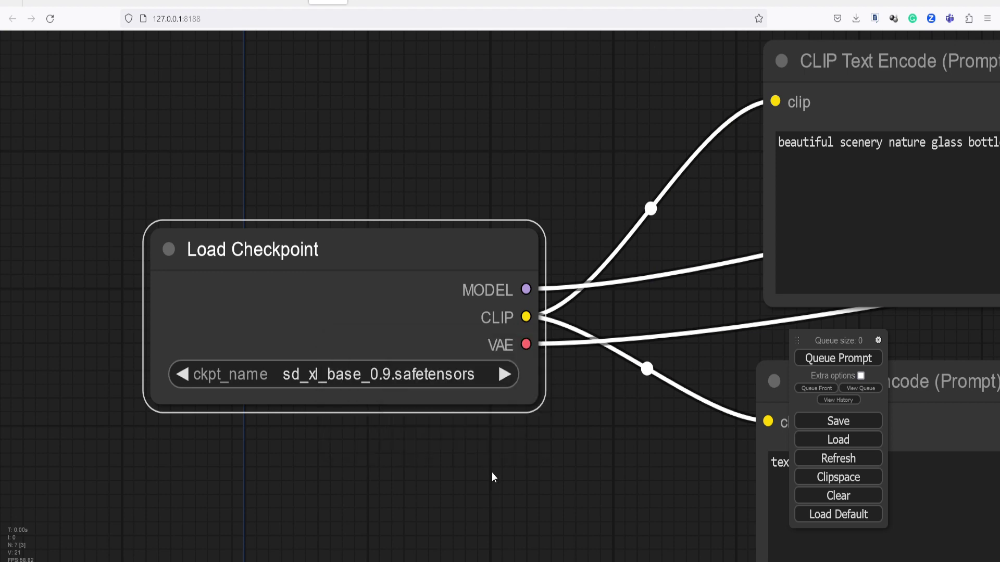
pyautogui.scroll(-3, 495, 473)
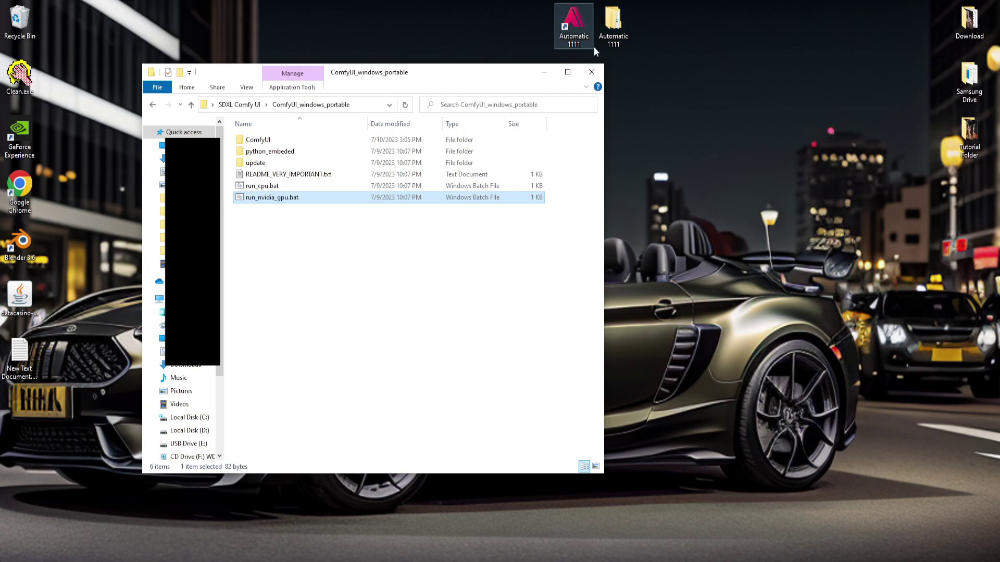
# Open Automatic 1111 > stable-diffusion-webui > models > Stable-diffusion in one File Explorer window
pyautogui.doubleClick(615, 23)
pyautogui.doubleClick(588, 152)
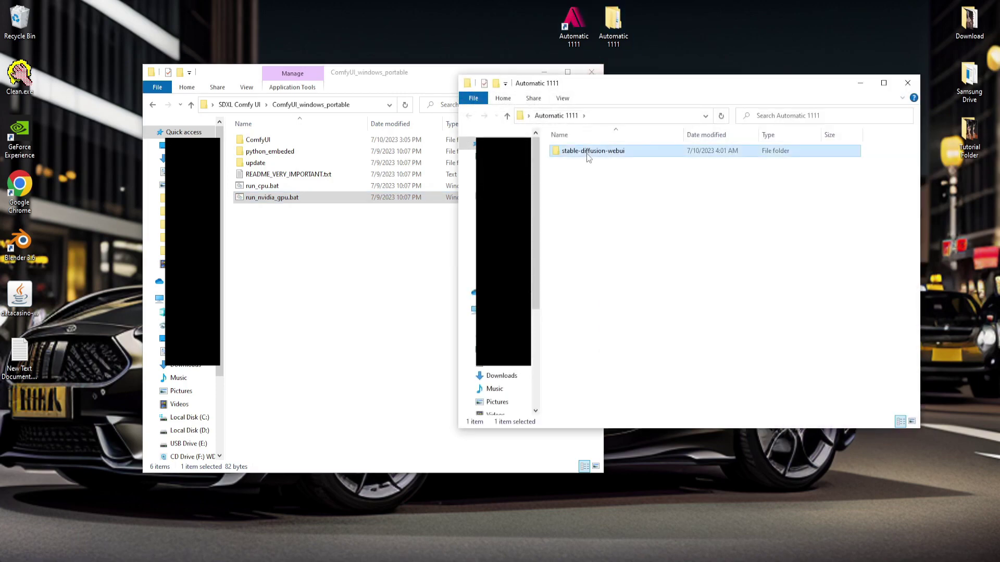
pyautogui.doubleClick(589, 287)
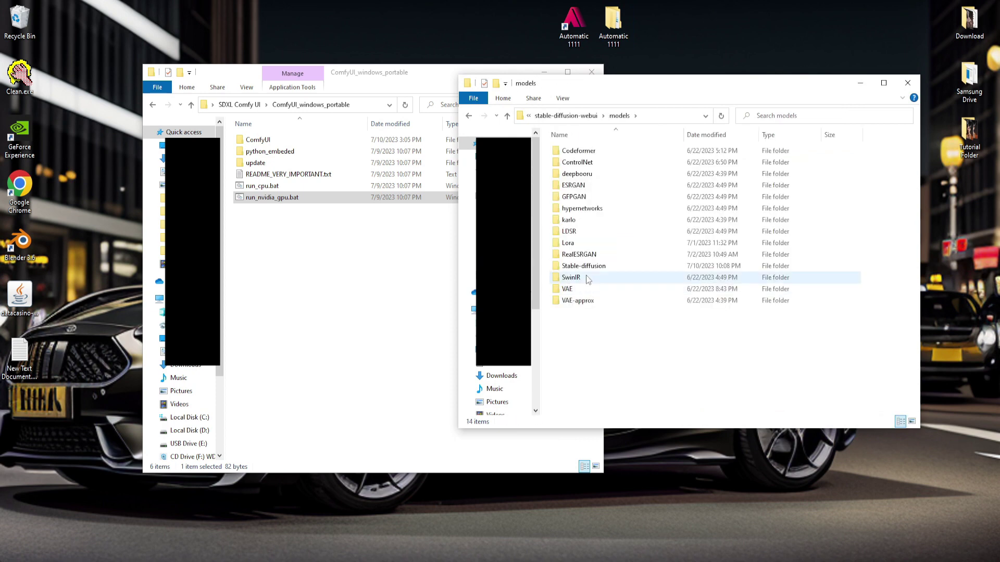
pyautogui.click(587, 269)
pyautogui.doubleClick(588, 268)
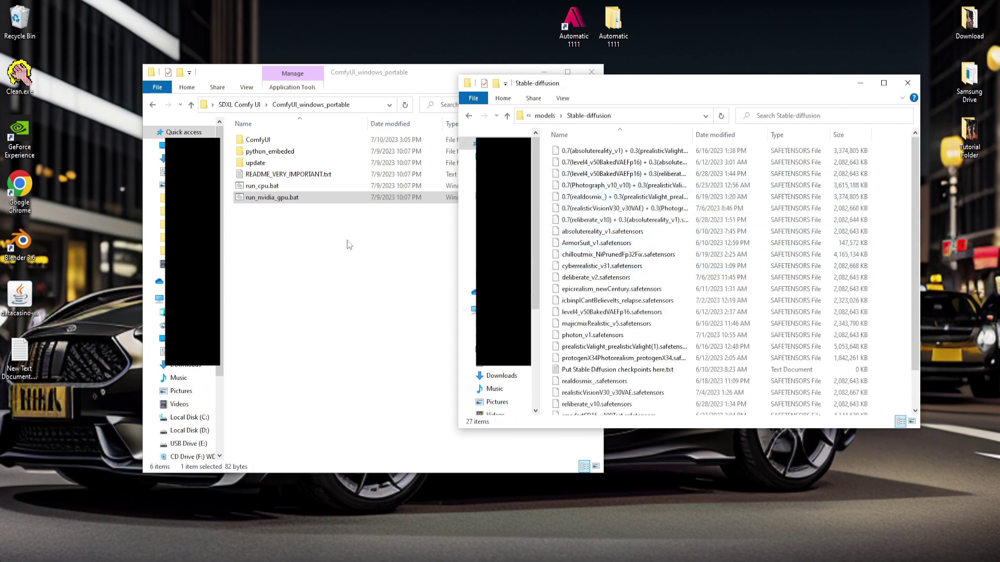
# Open ComfyUI > models > checkpoints in the other window, with both folders side by side
pyautogui.doubleClick(277, 143)
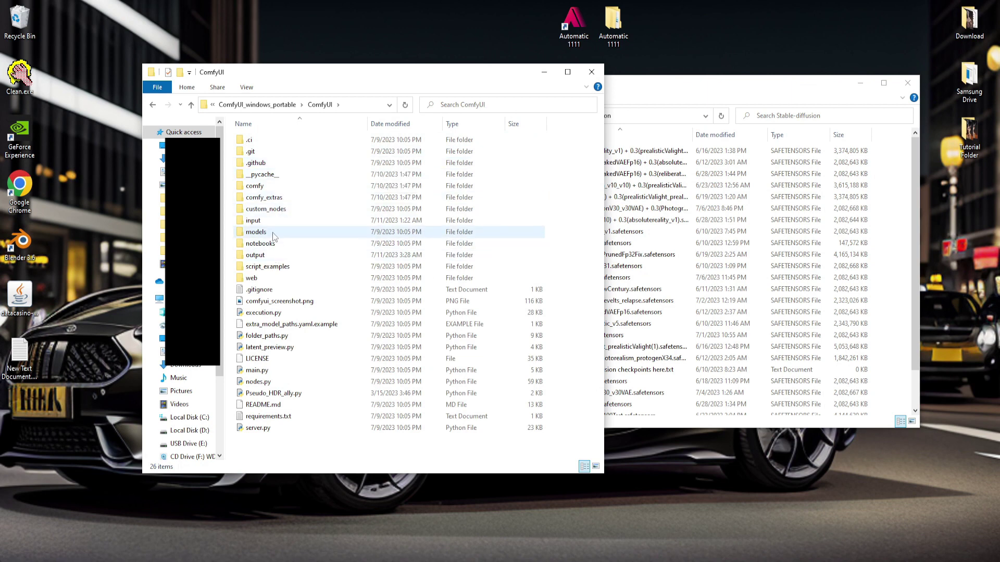
pyautogui.doubleClick(273, 231)
pyautogui.doubleClick(263, 139)
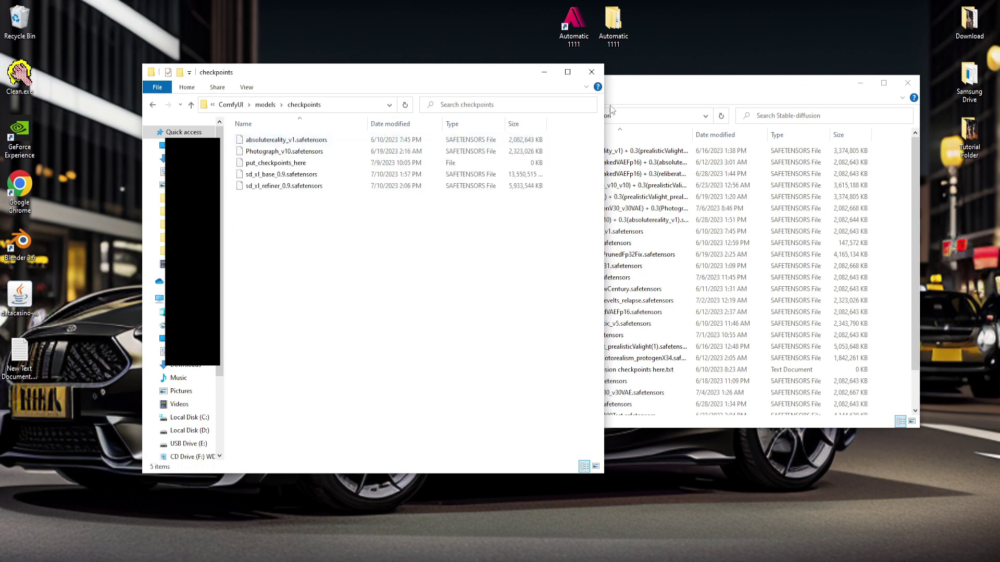
pyautogui.click(631, 101)
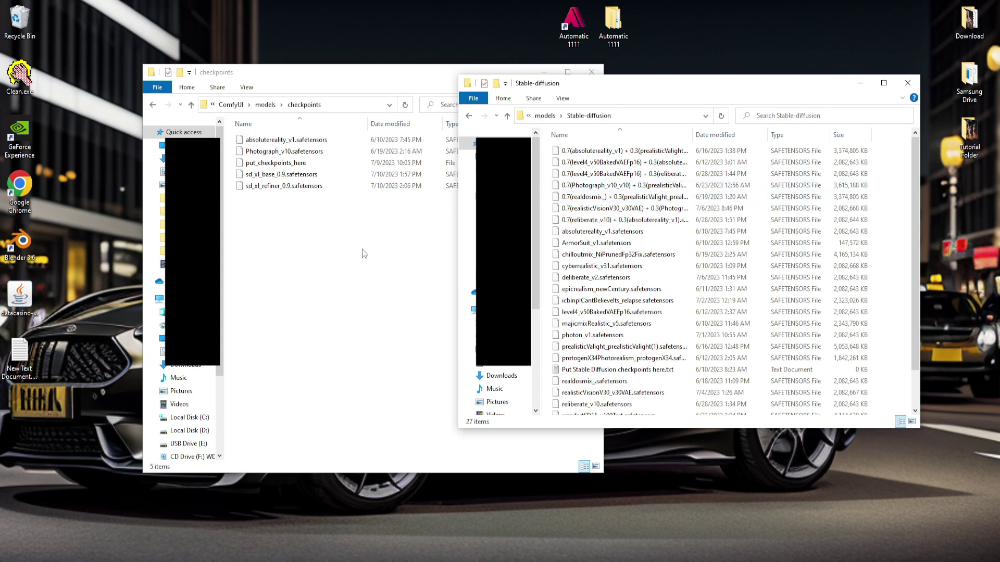
pyautogui.click(370, 291)
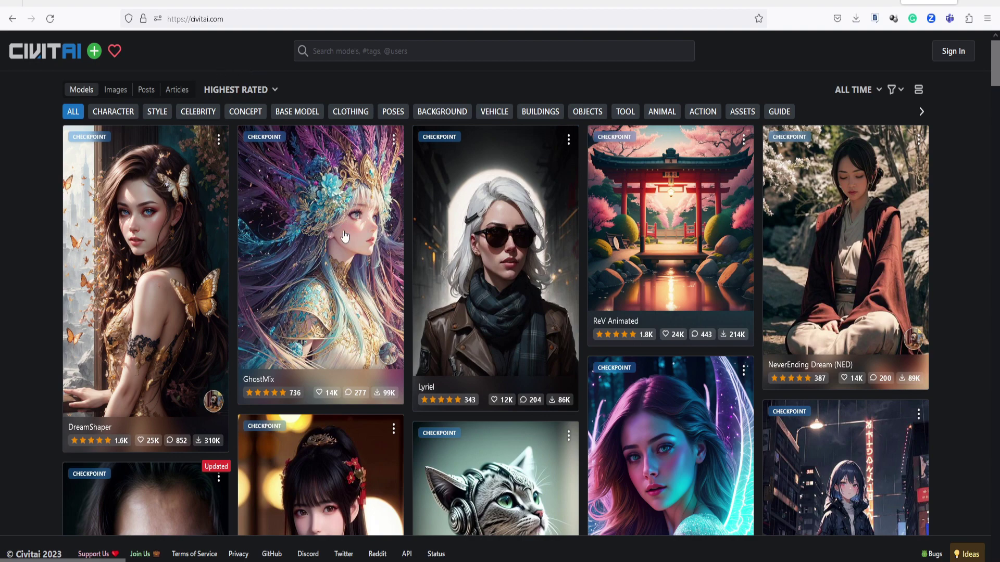
# Scroll through Civitai's highest-rated checkpoints such as DreamShaper, GhostMix and Lyriel
pyautogui.scroll(-10, 344, 236)
pyautogui.scroll(-5, 344, 237)
pyautogui.scroll(12, 373, 256)
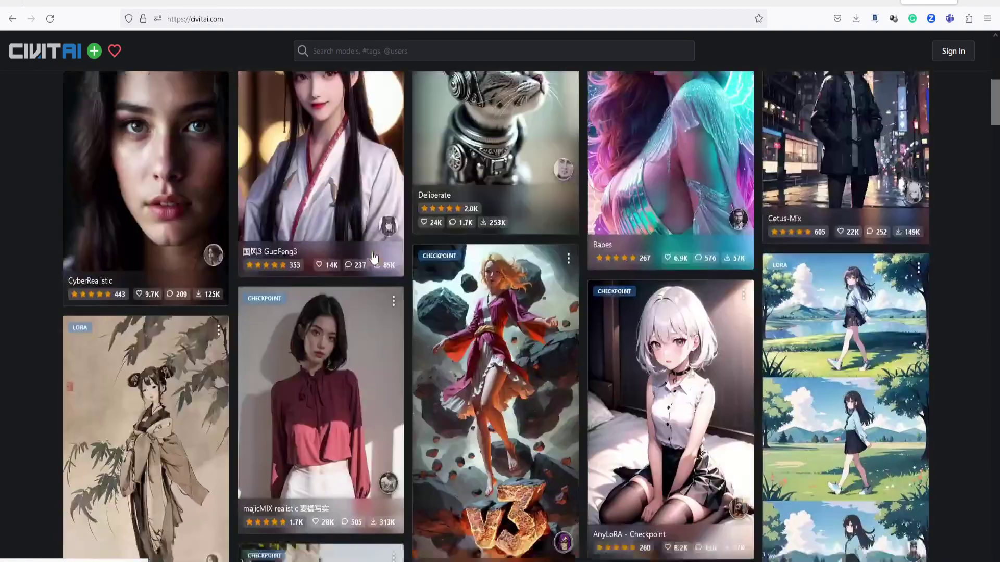
pyautogui.scroll(2, 373, 257)
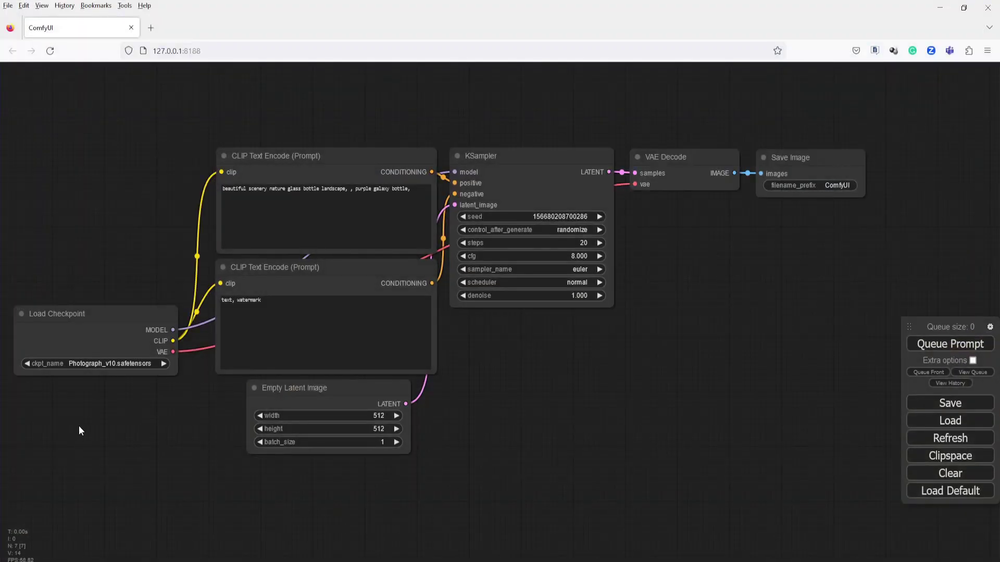
# Set Load Checkpoint's ckpt_name to sd_xl_base_0.9.safetensors
pyautogui.scroll(6, 79, 426)
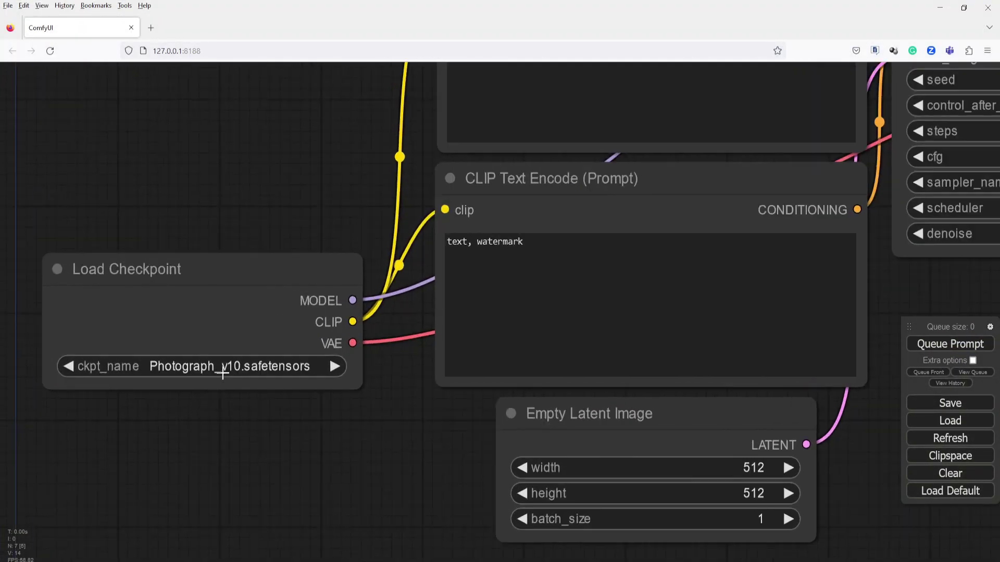
pyautogui.click(222, 373)
pyautogui.click(227, 400)
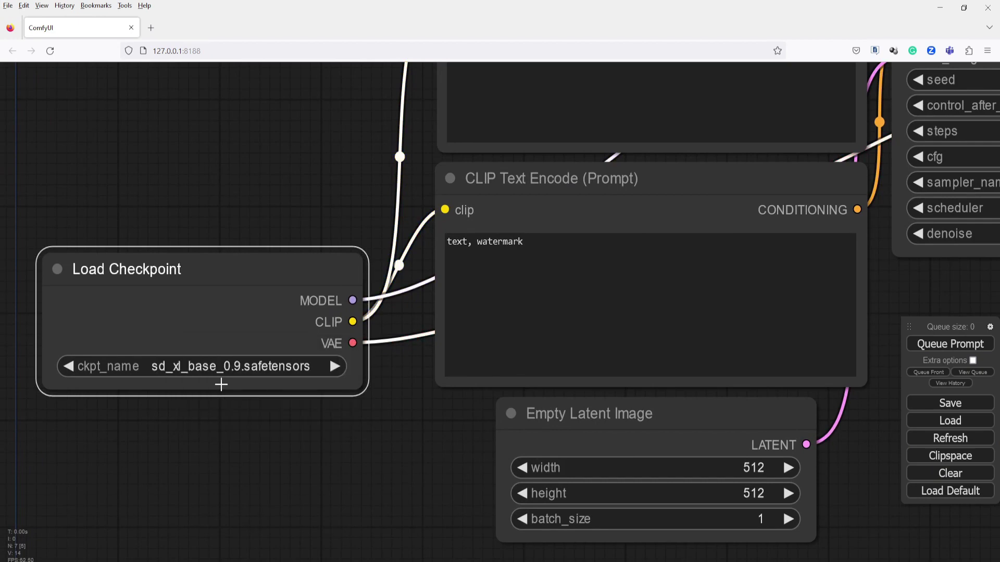
# Frame the whole workflow, queue the prompt, and bring up the console showing sampling progress
pyautogui.scroll(-8, 231, 417)
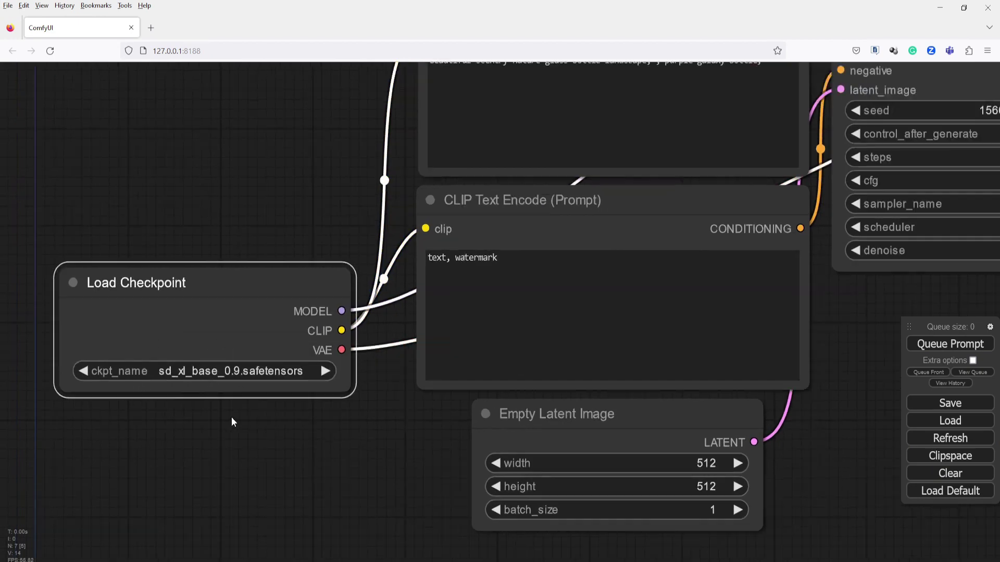
pyautogui.moveTo(237, 476); pyautogui.dragTo(219, 487)
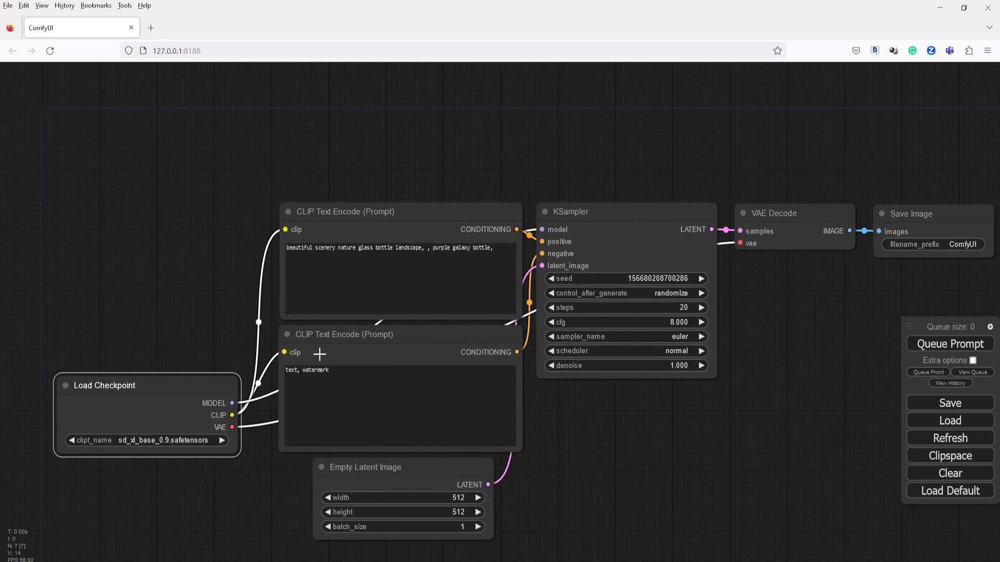
pyautogui.moveTo(584, 424); pyautogui.dragTo(552, 403)
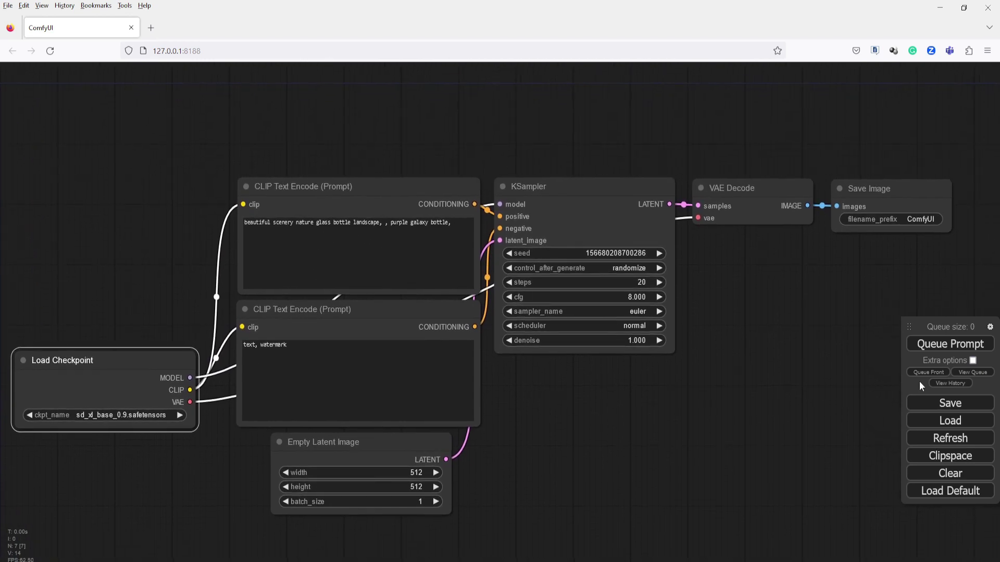
pyautogui.click(949, 345)
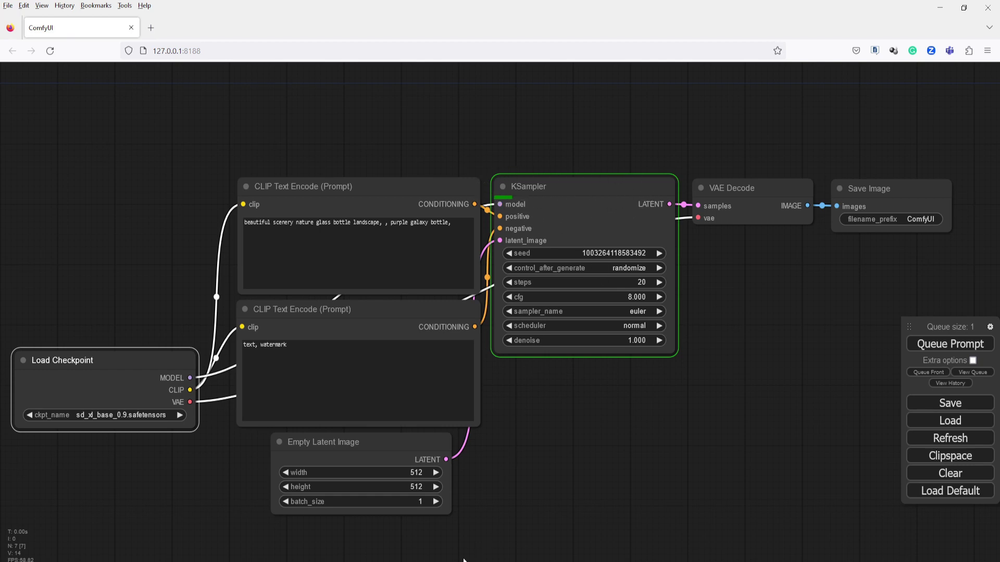
pyautogui.click(485, 553)
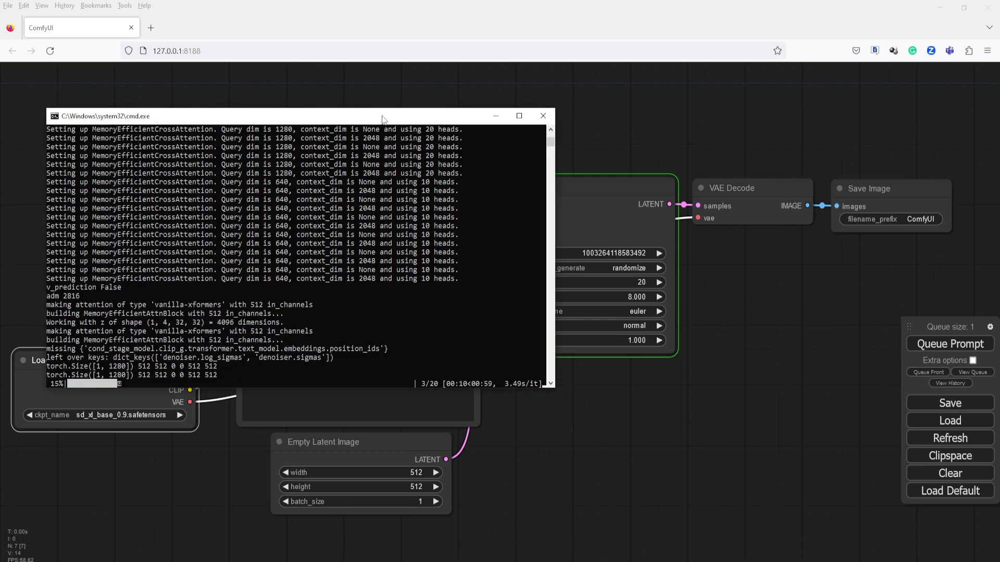
# Move and minimize the console, then highlight the README's 'Nvidia users should install…' line
pyautogui.moveTo(384, 119); pyautogui.dragTo(384, 45)
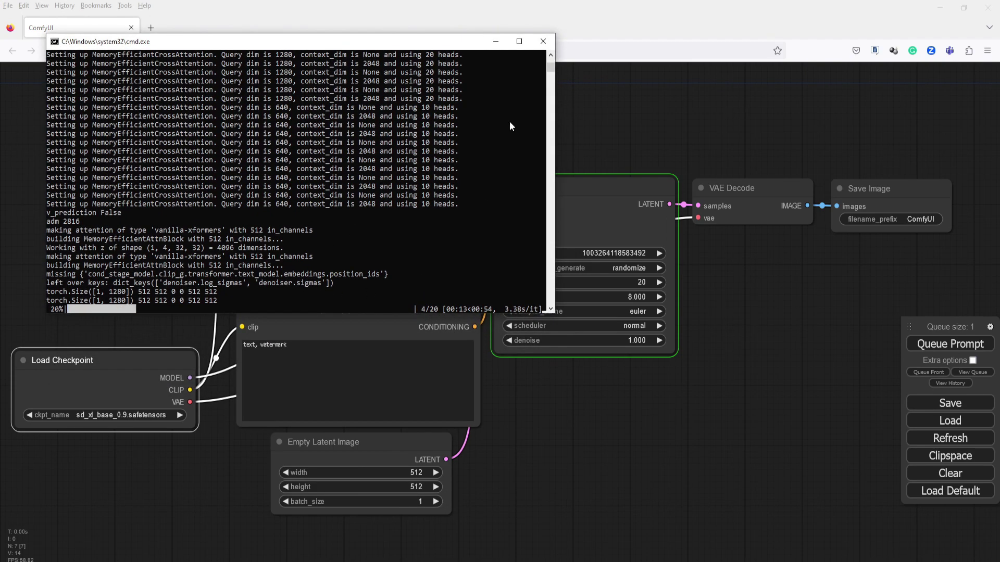
pyautogui.click(495, 42)
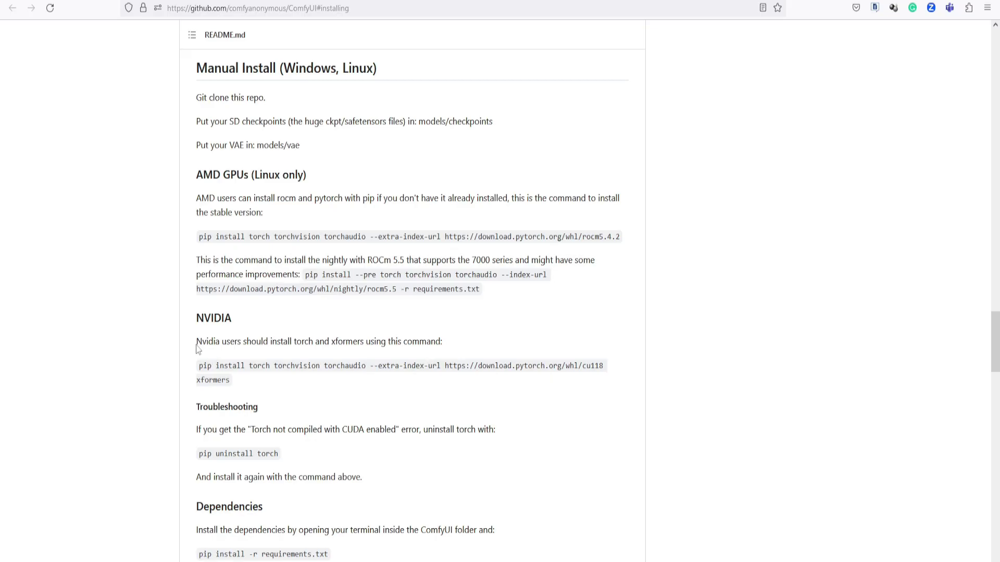
pyautogui.moveTo(196, 346); pyautogui.dragTo(446, 349)
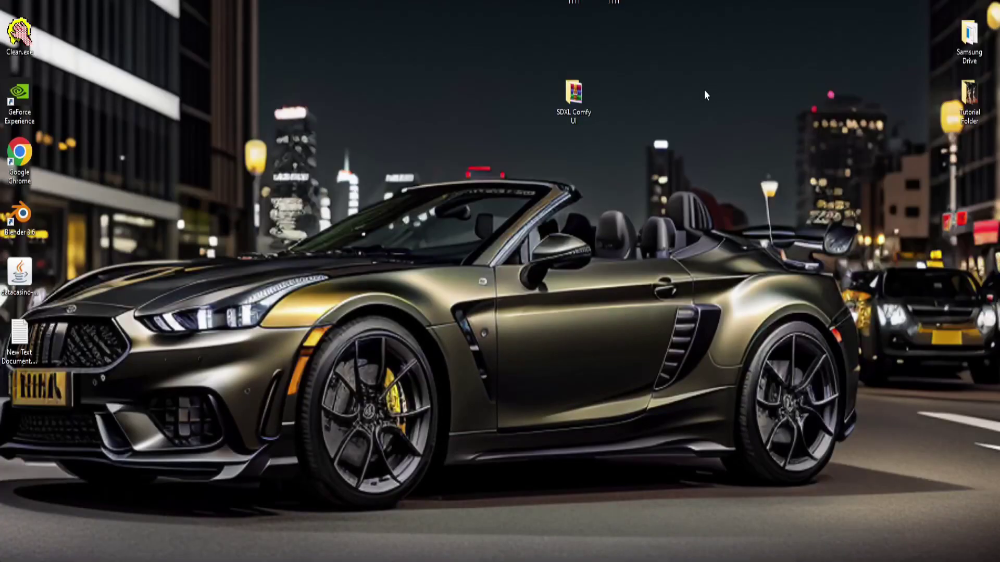
# Go to SDXL Comfy UI > ComfyUI_windows_portable > ComfyUI and launch cmd from the address bar
pyautogui.doubleClick(573, 96)
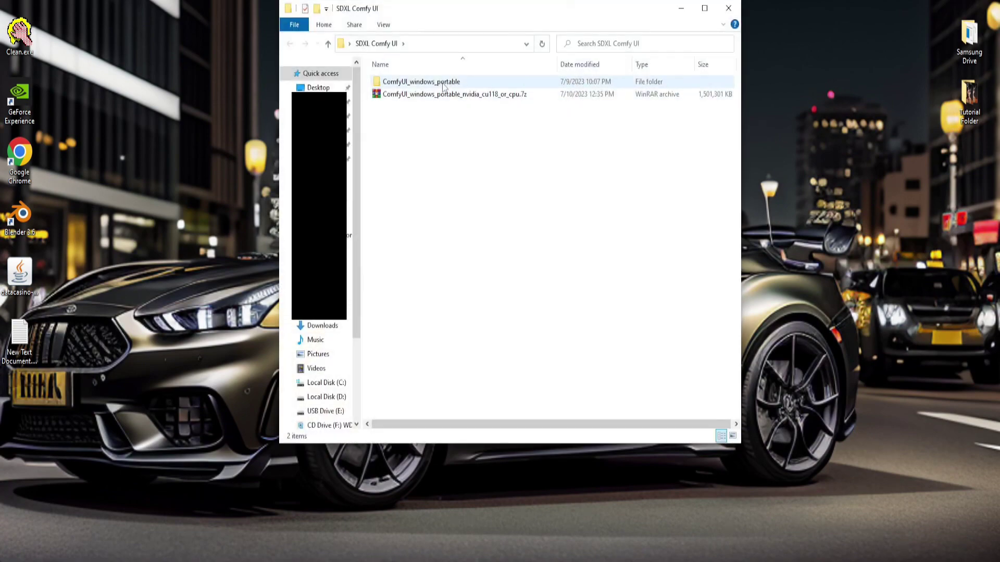
pyautogui.doubleClick(443, 83)
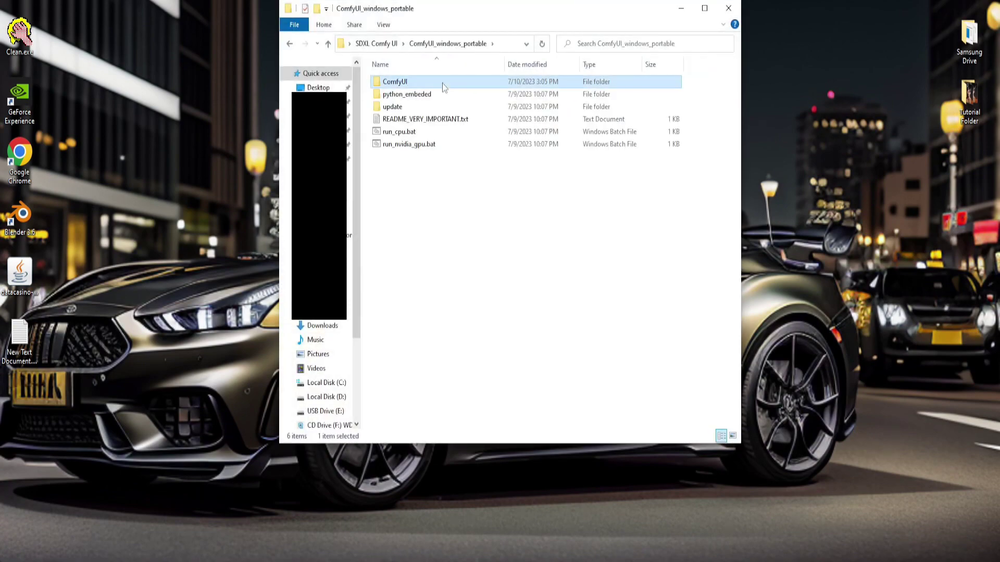
pyautogui.doubleClick(443, 83)
pyautogui.click(491, 45)
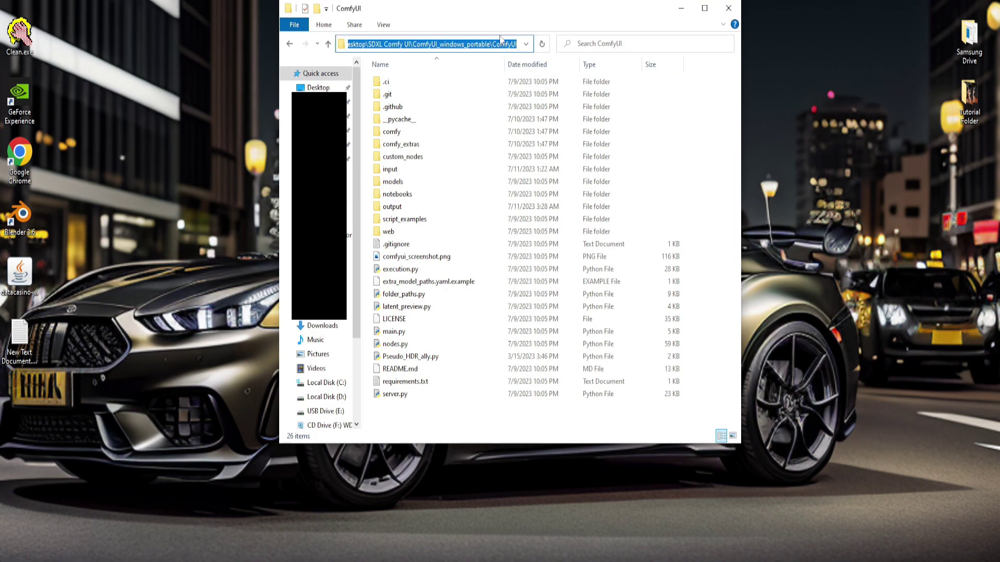
pyautogui.write('cmd')
pyautogui.press('Return')
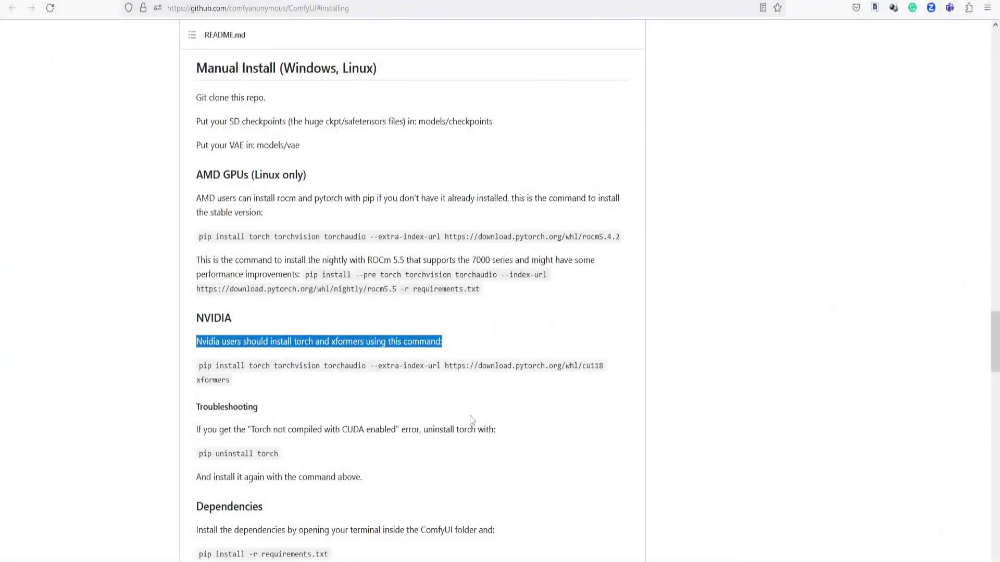
# Select the Nvidia pip install command for torch, torchvision, torchaudio and xformers, then return to Command Prompt
pyautogui.click(207, 360)
pyautogui.moveTo(199, 363); pyautogui.dragTo(250, 383)
pyautogui.press('cmd+c')
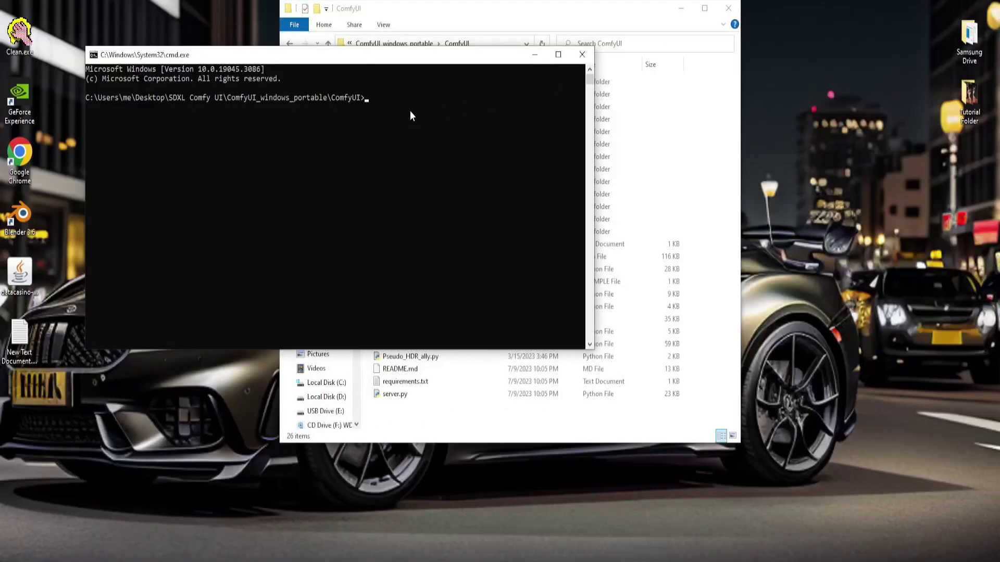
pyautogui.click(410, 106)
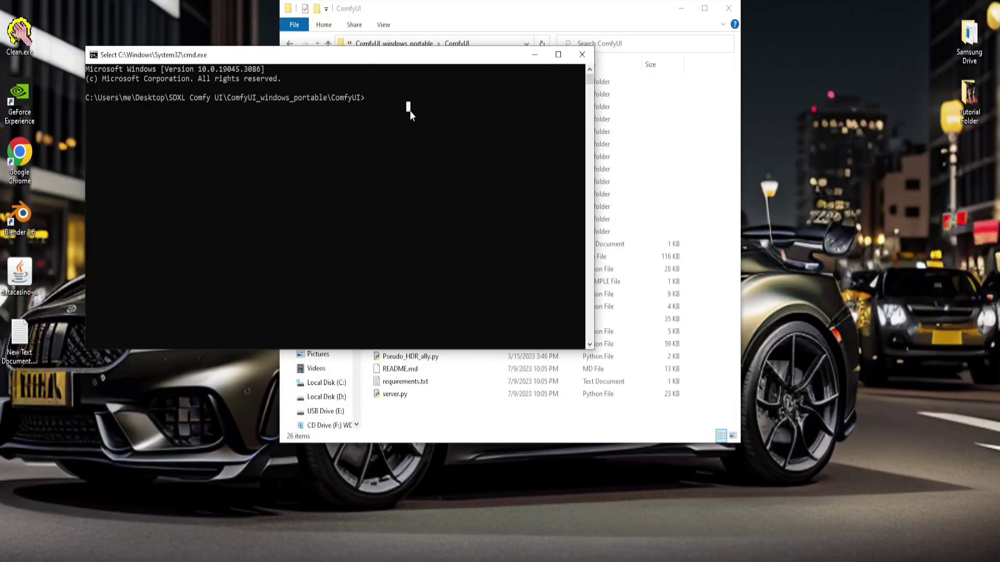
# Paste and run the pip command, confirming torch 2.0.1+cu118 and xformers 0.0.20 installed successfully
pyautogui.rightClick(451, 164)
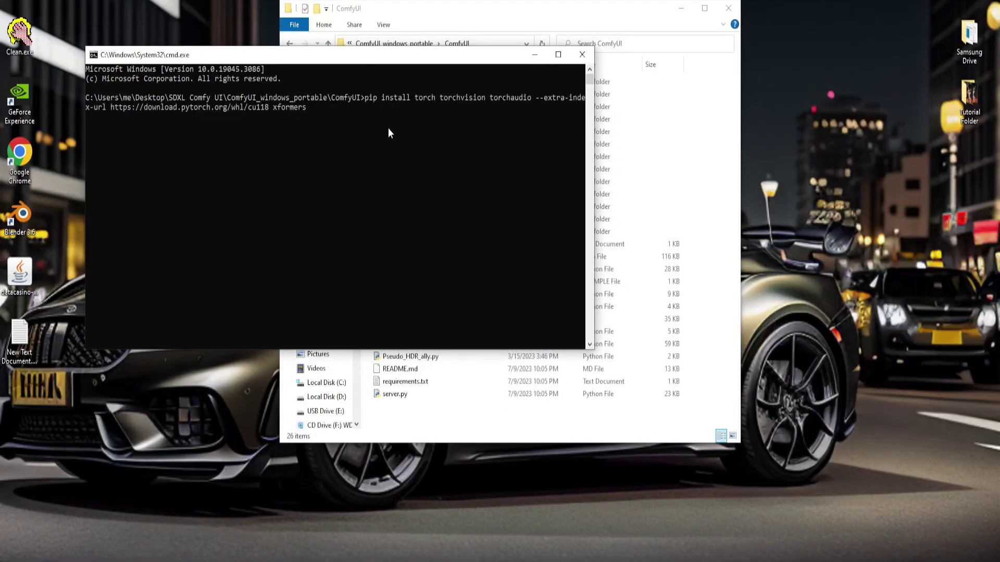
pyautogui.press('Return')
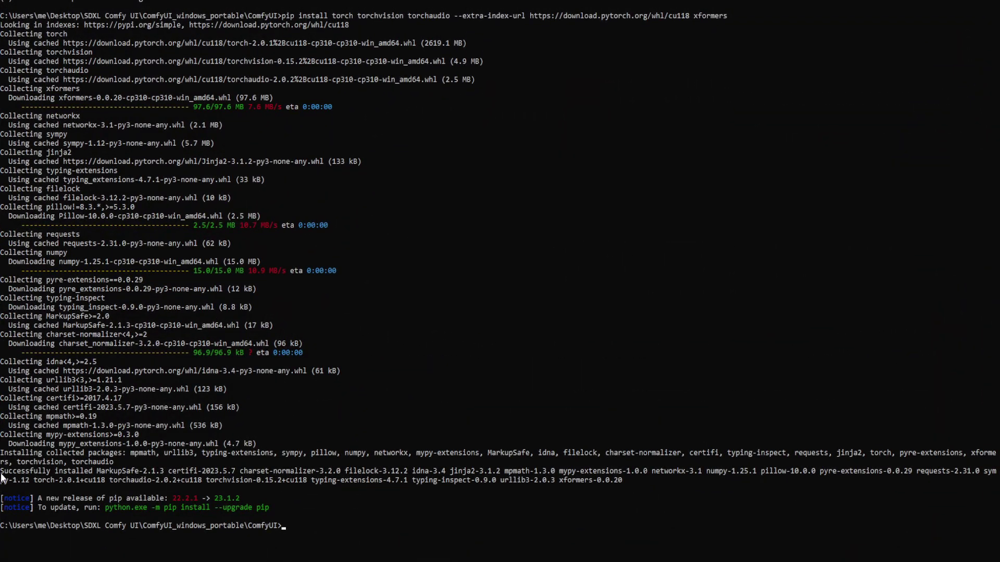
pyautogui.moveTo(89, 474); pyautogui.dragTo(603, 491)
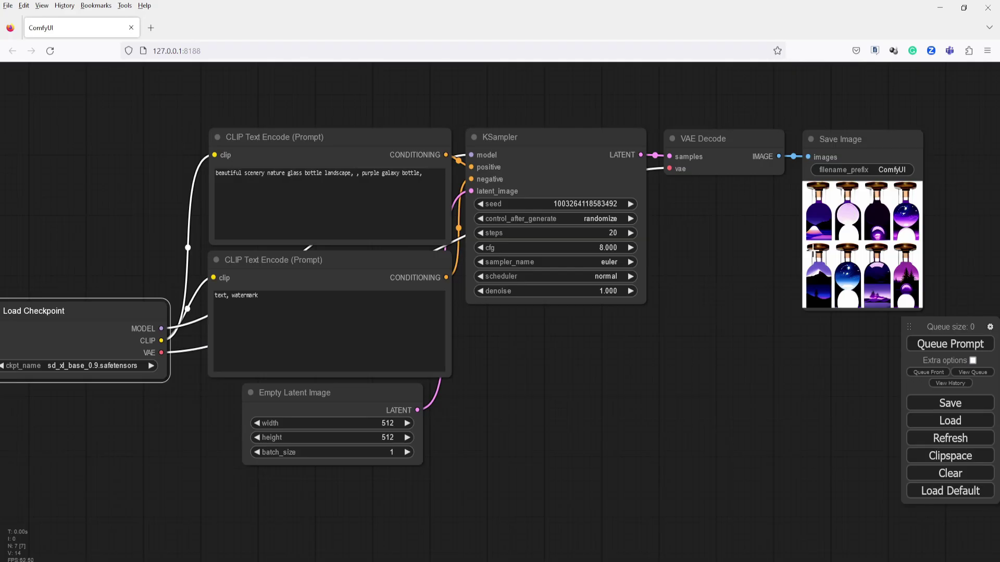
pyautogui.scroll(5, 758, 300)
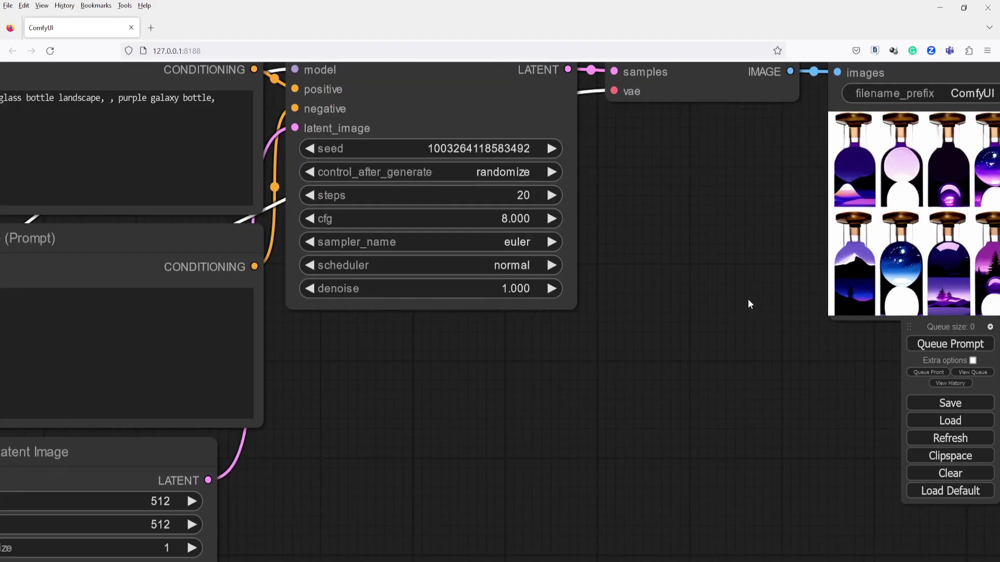
# Open the Save Image result ComfyUI_00052_.png full size in a new tab, then close it
pyautogui.moveTo(748, 304); pyautogui.dragTo(420, 431)
pyautogui.scroll(4, 603, 344)
pyautogui.rightClick(592, 311)
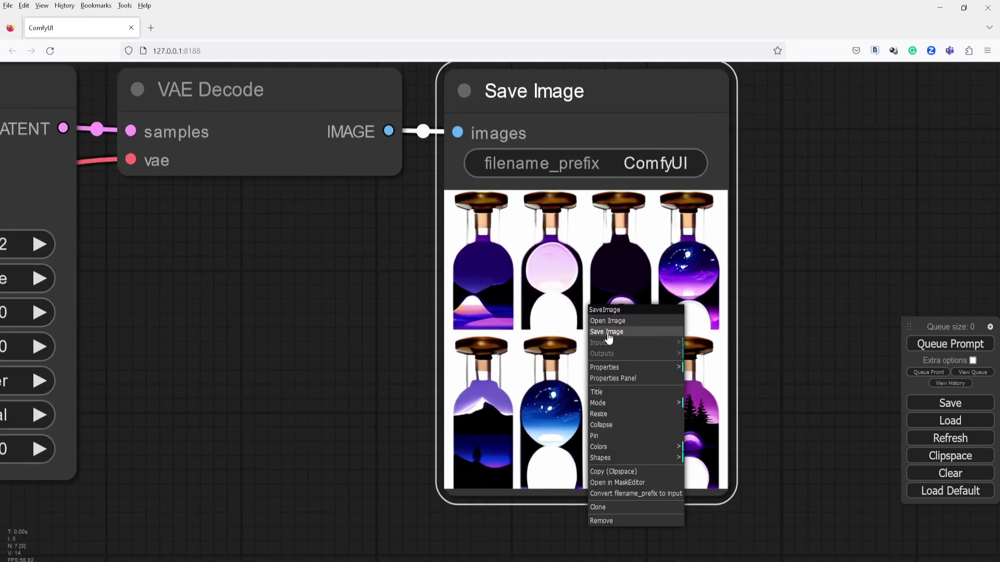
pyautogui.click(607, 320)
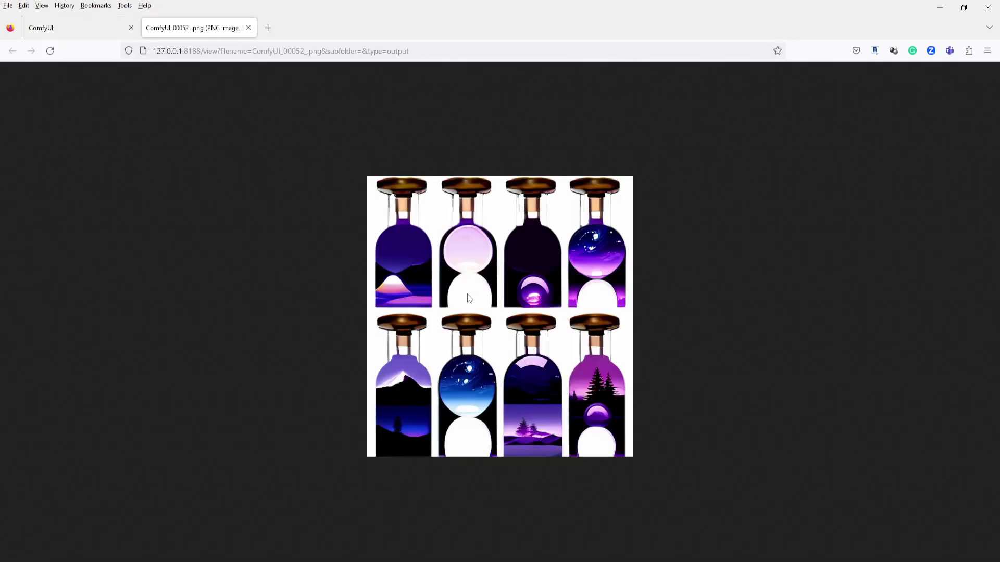
pyautogui.click(249, 27)
# Pan and zoom the graph back to Load Checkpoint showing sd_xl_base_0.9.safetensors
pyautogui.scroll(-8, 346, 267)
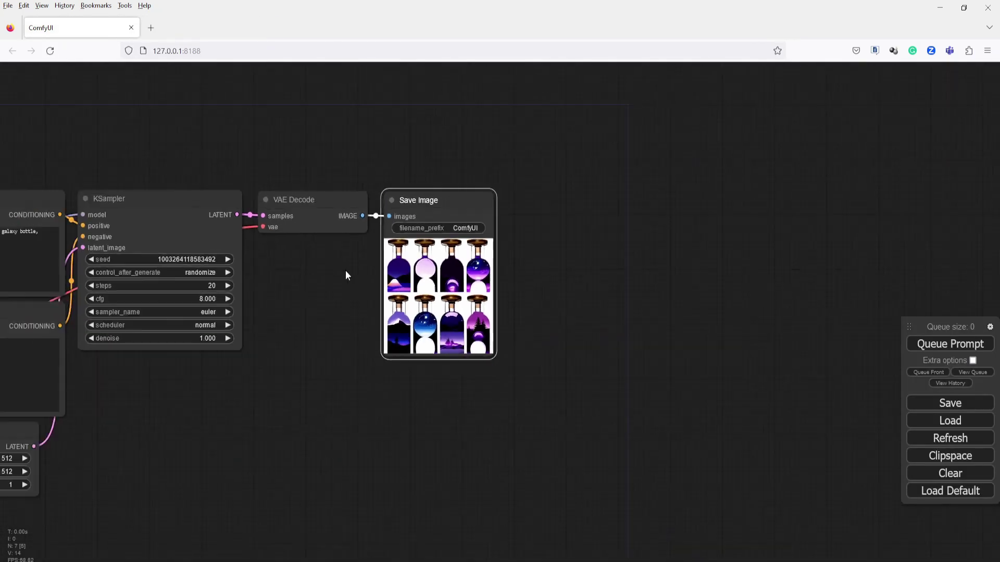
pyautogui.moveTo(346, 270); pyautogui.dragTo(796, 275)
pyautogui.scroll(-3, 796, 274)
pyautogui.scroll(10, 234, 336)
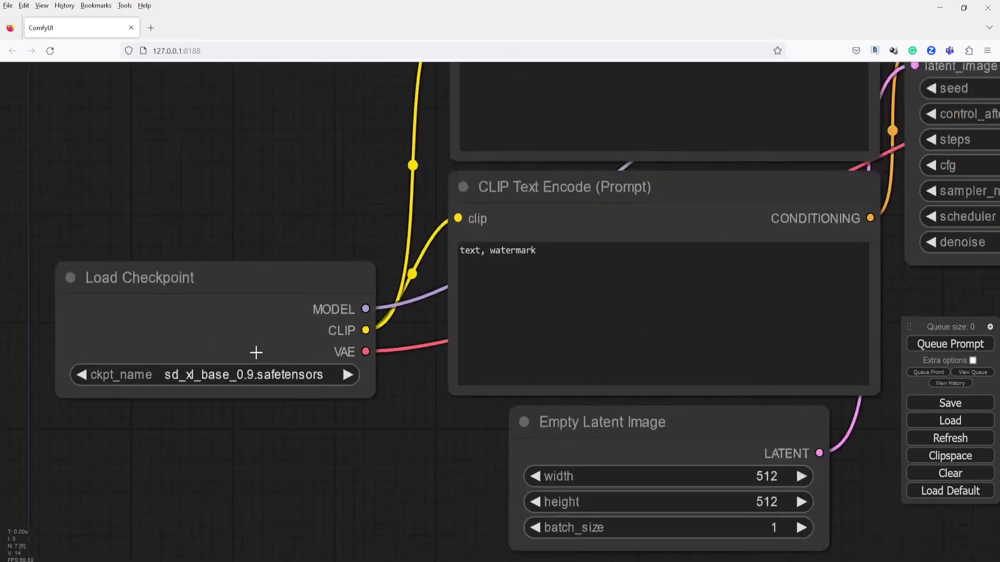
pyautogui.moveTo(257, 435); pyautogui.dragTo(330, 451)
pyautogui.scroll(3, 279, 359)
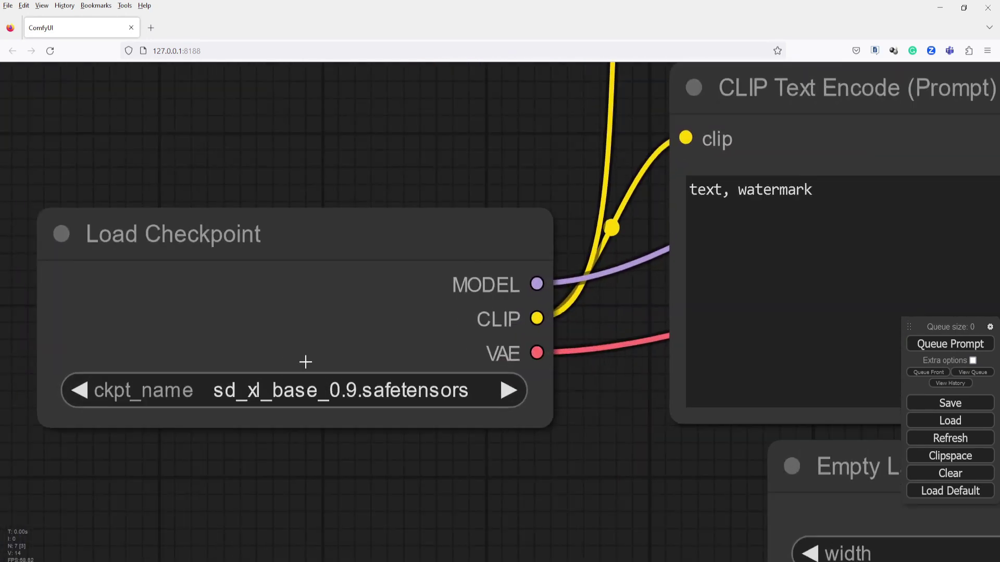